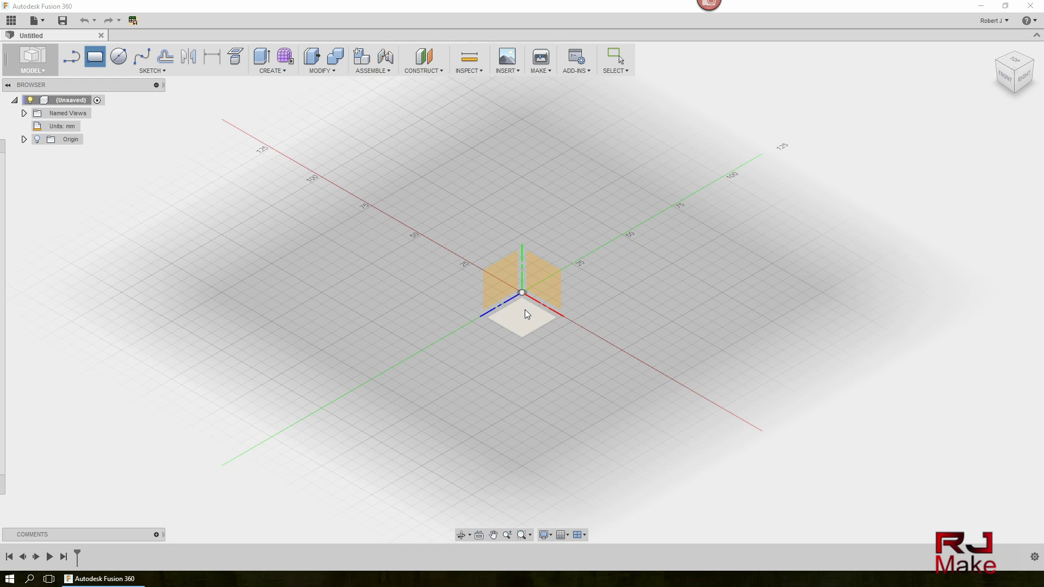
Sketch a two-point rectangle from the origin on the horizontal ground plane, 41.65 mm high and 41.25 mm wide
click(538, 318)
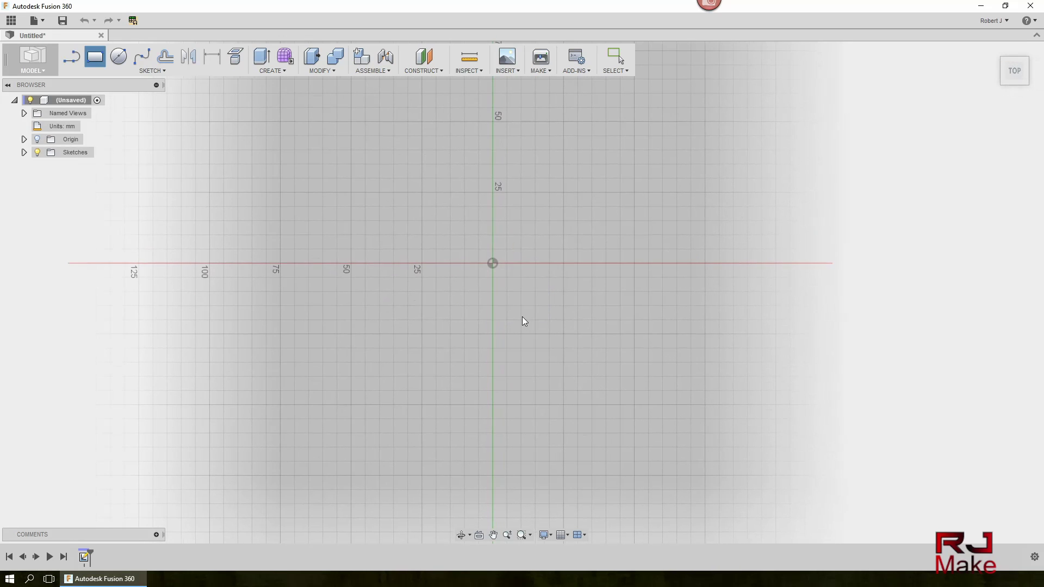
click(497, 263)
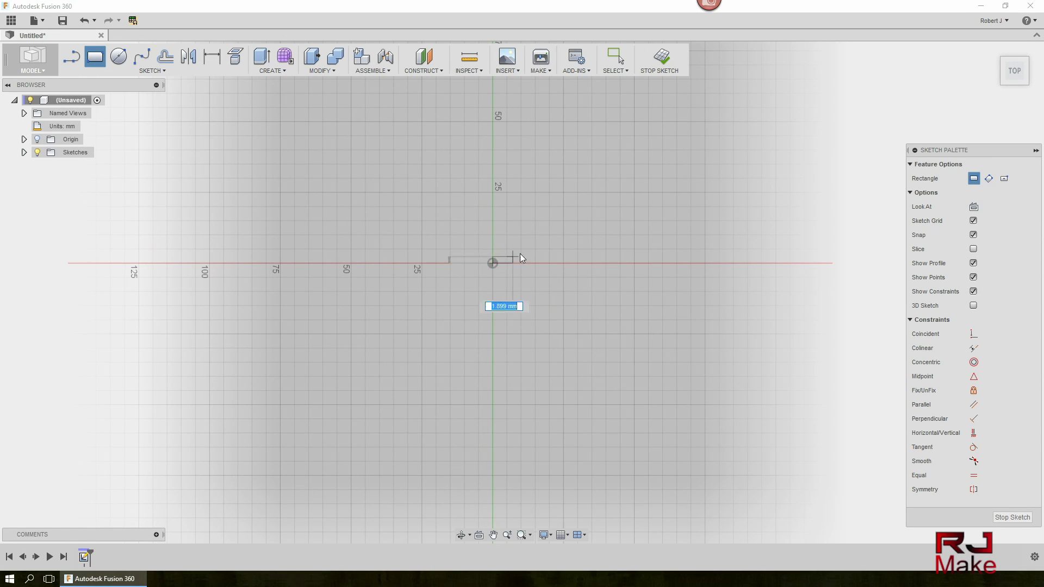
click(705, 141)
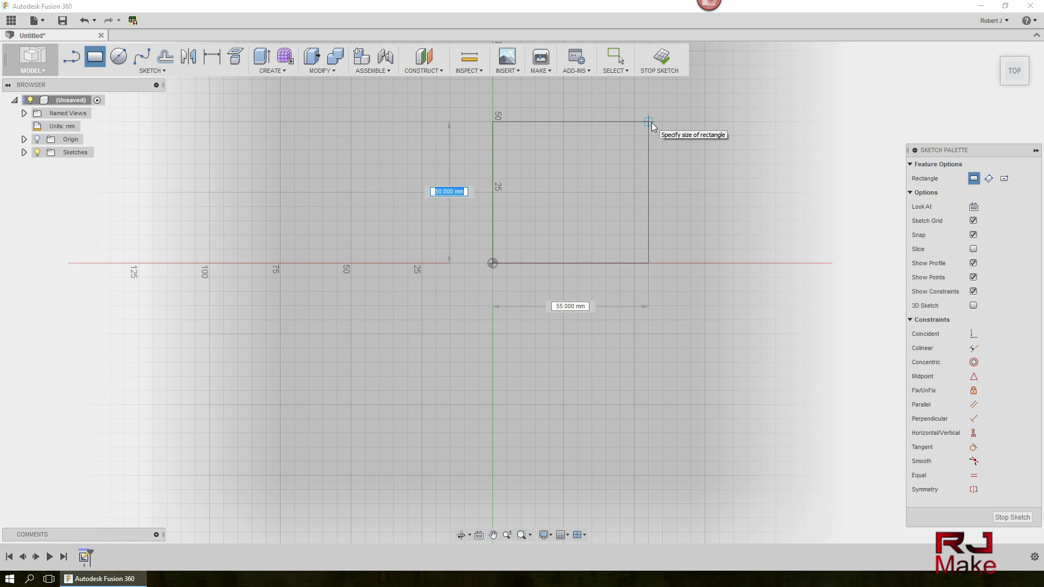
text(41.65)
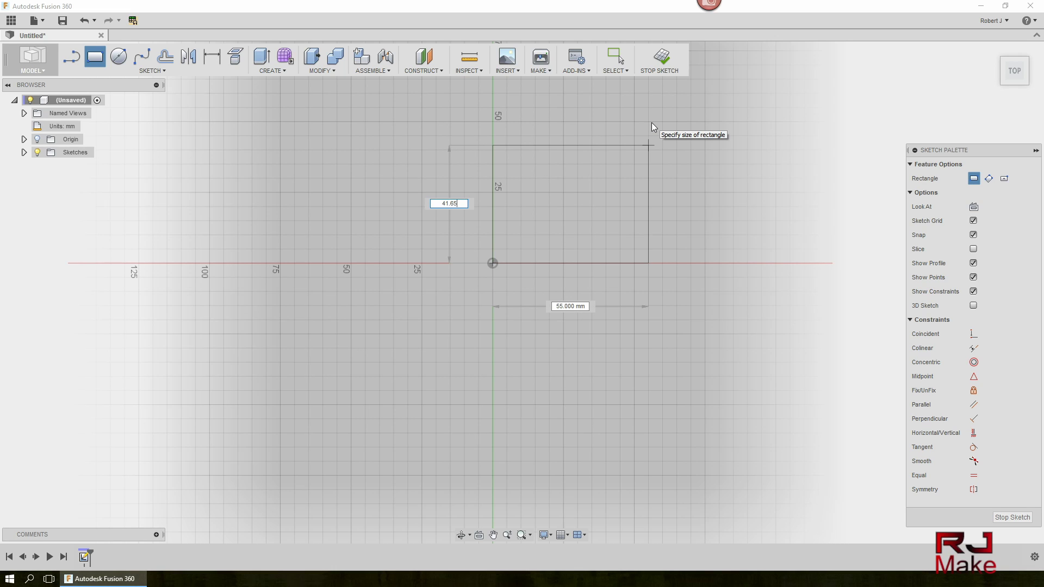
key(Tab)
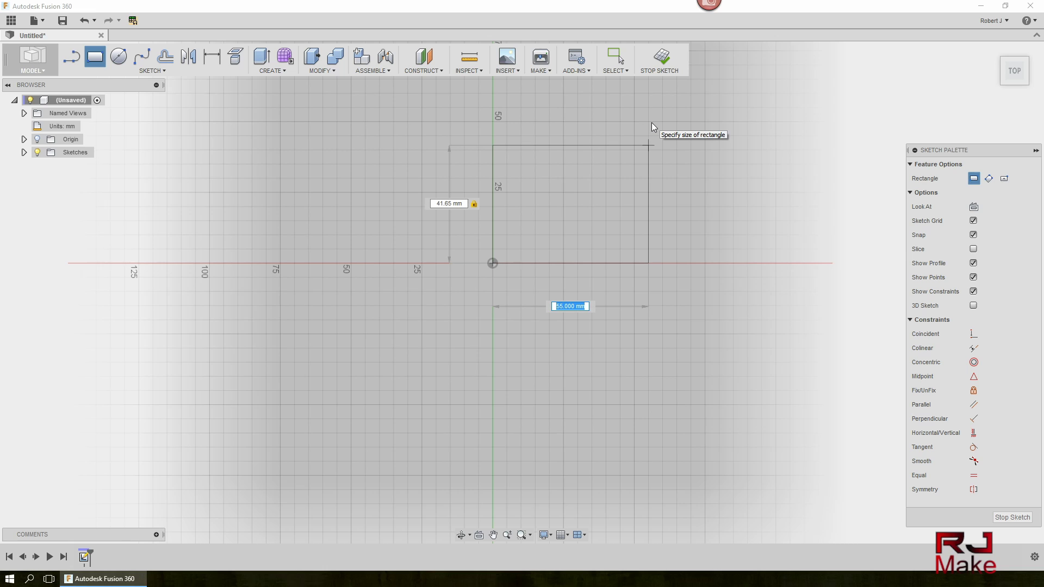
text(41.25)
key(Tab)
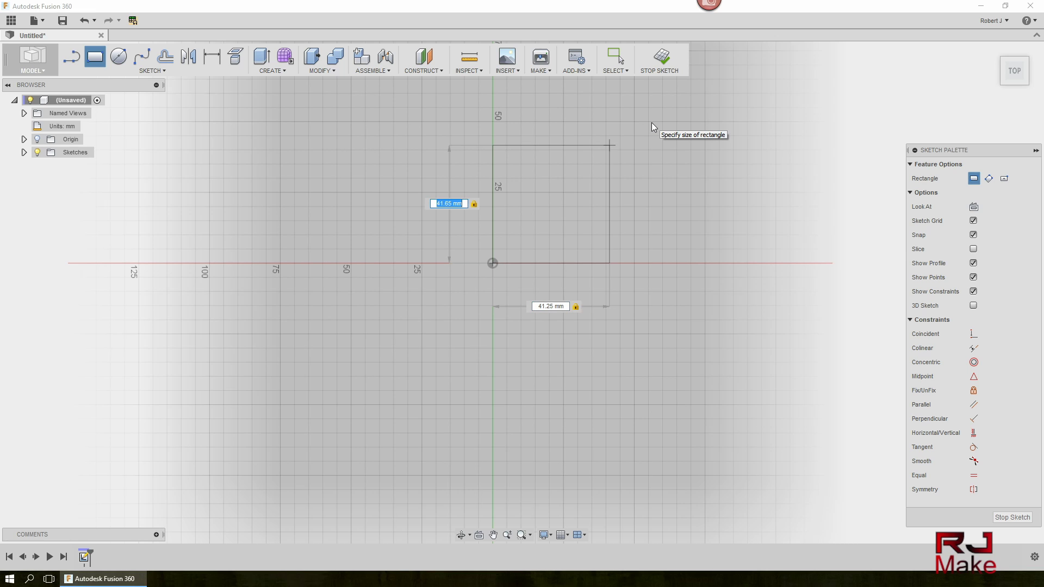
key(Return)
key(Escape)
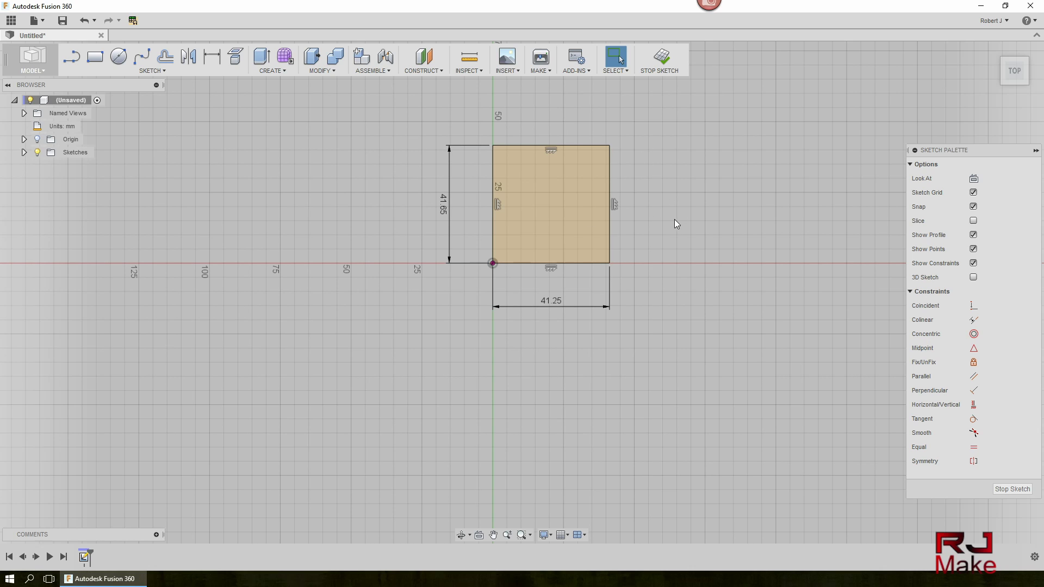
Extrude the rectangle profile 20.5 mm upward as a new body
click(578, 209)
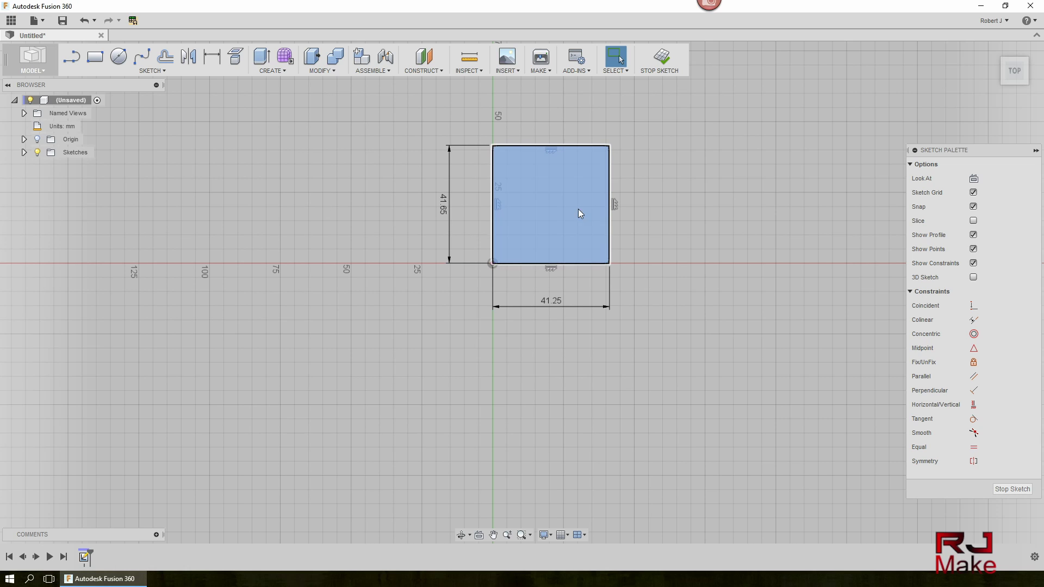
right_click(546, 201)
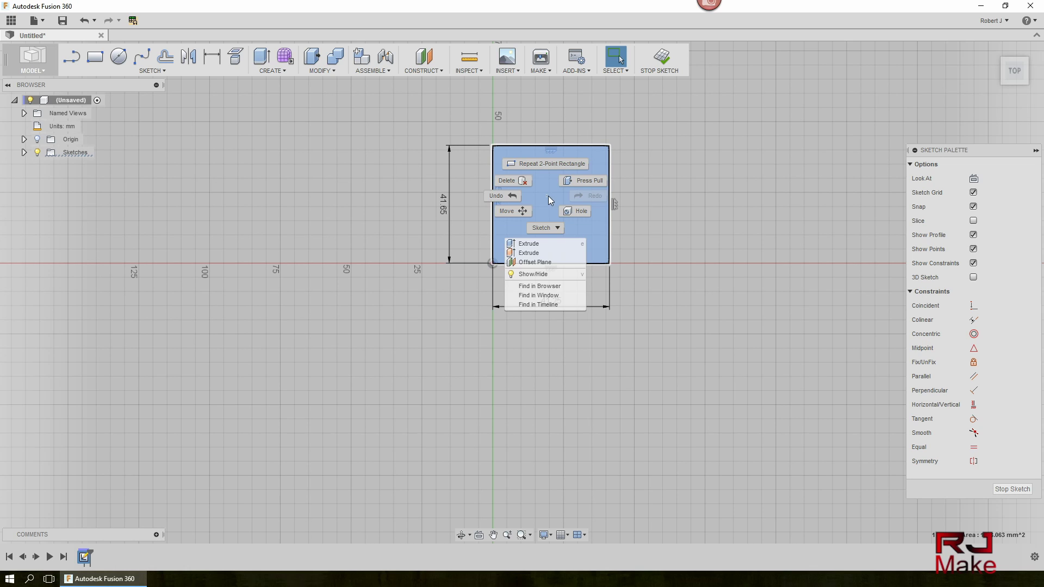
click(526, 243)
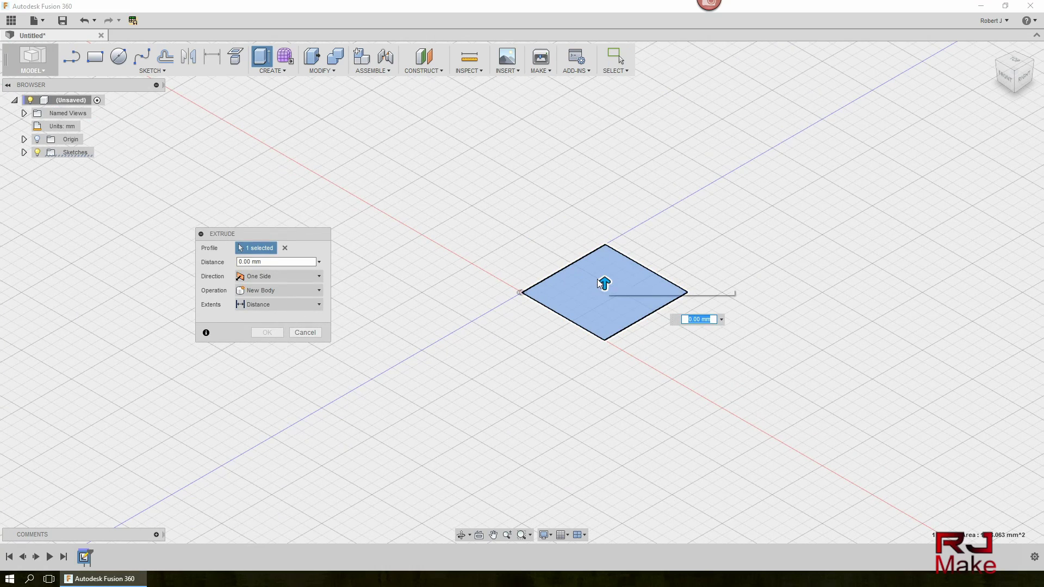
text(20.5)
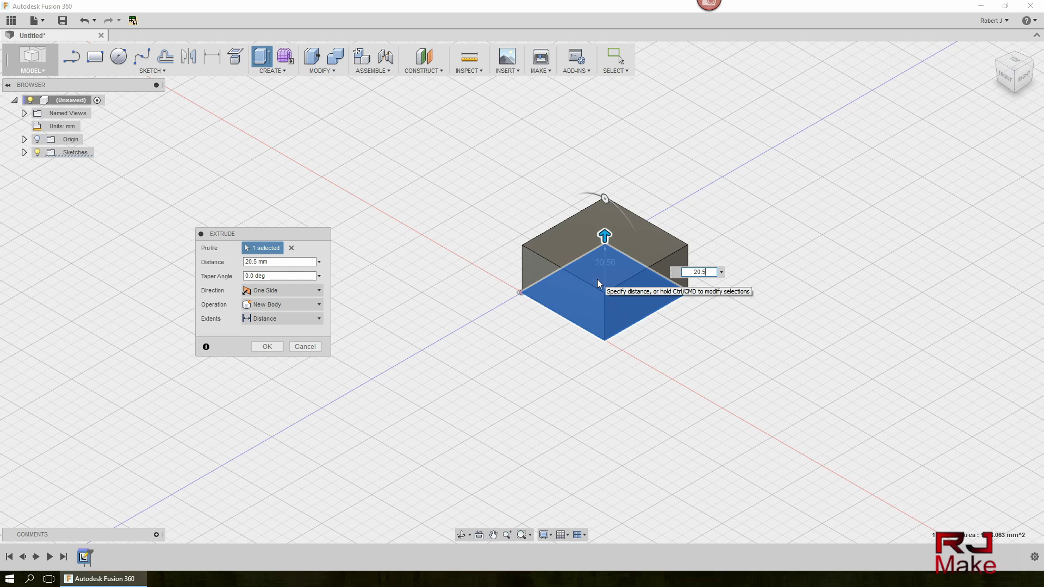
key(Return)
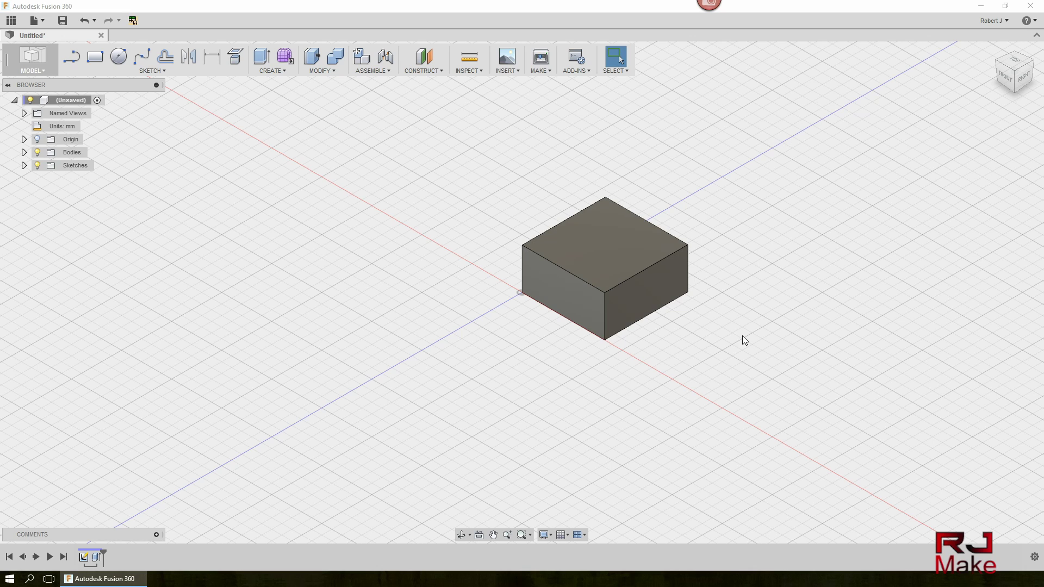
Shell the block through its front face with an inside thickness of 3 mm
right_click(572, 288)
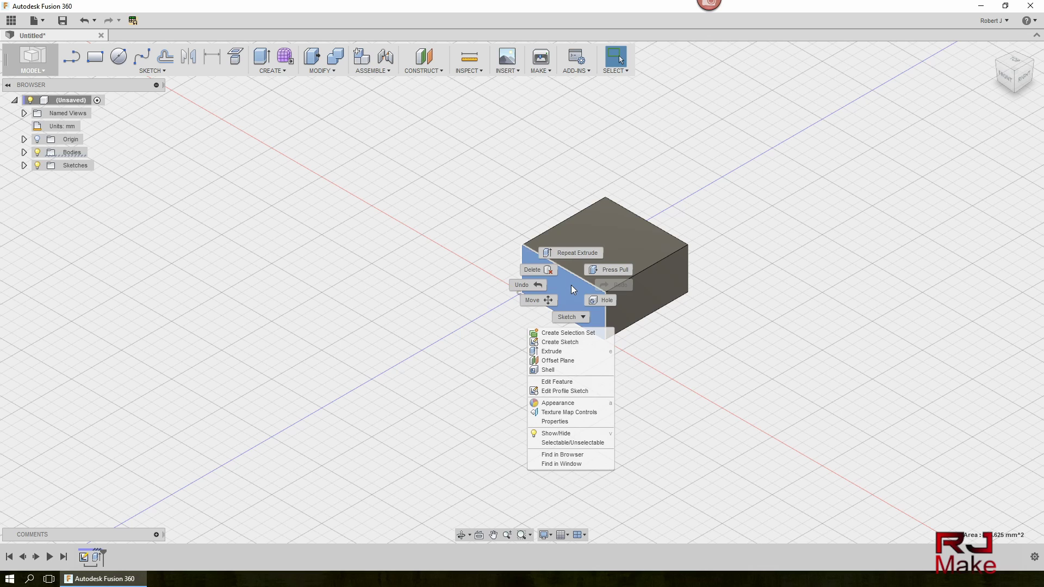
click(548, 370)
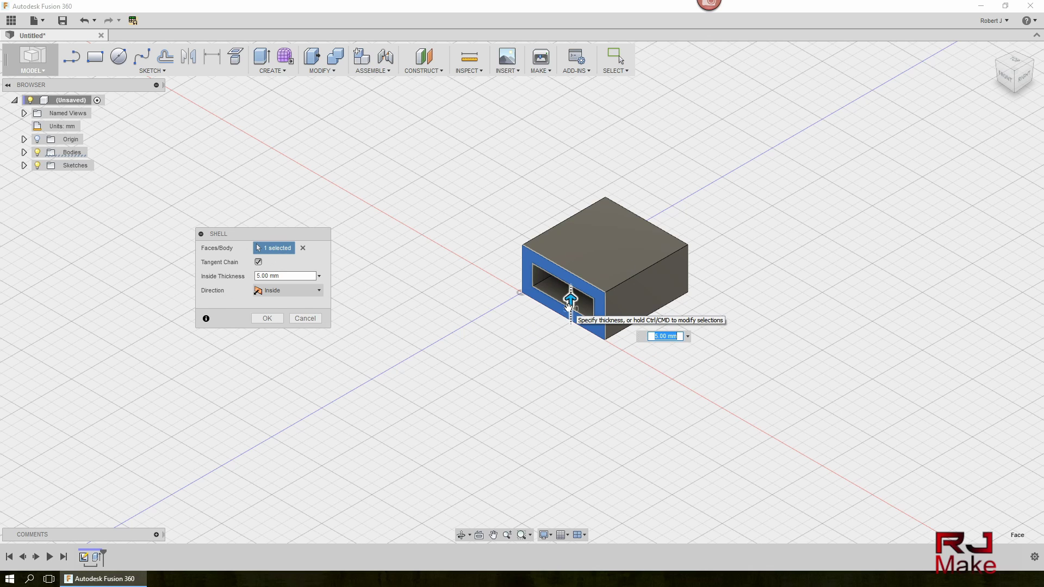
text(.3)
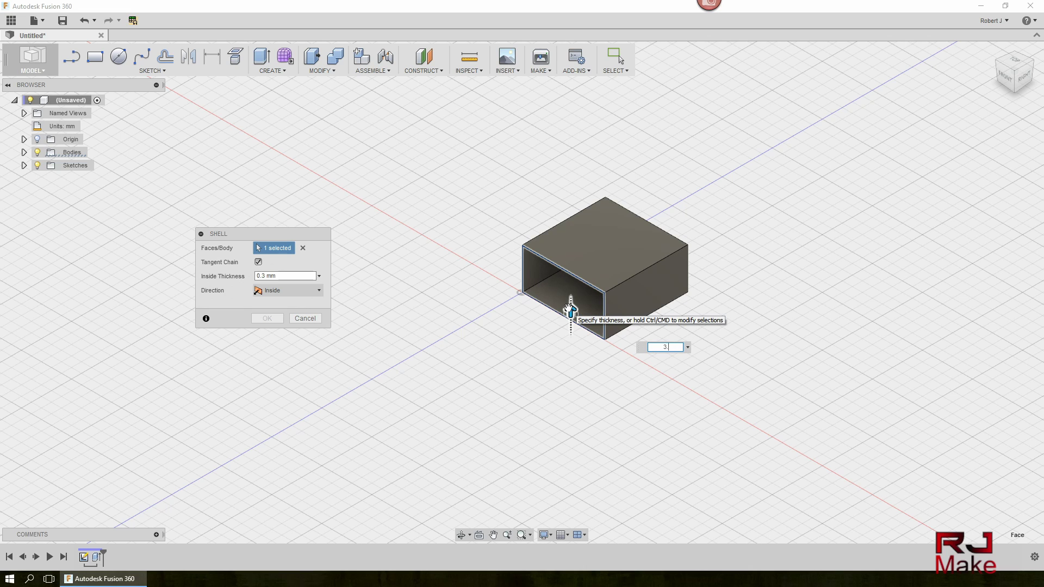
key(Return)
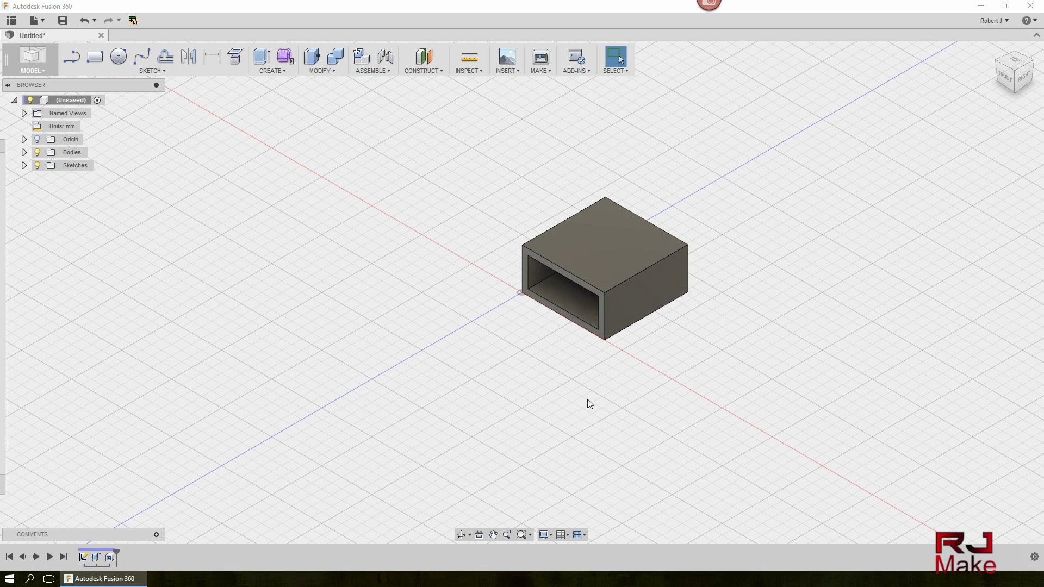
Create a new sketch on the inner floor face of the shelled box
shift+middle_drag(556, 337, 594, 338)
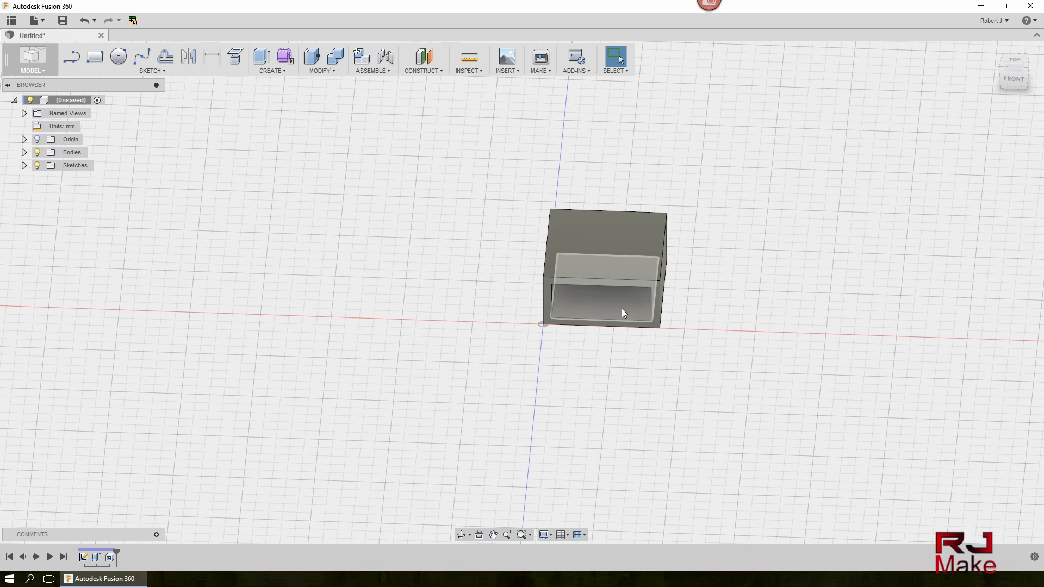
right_click(603, 301)
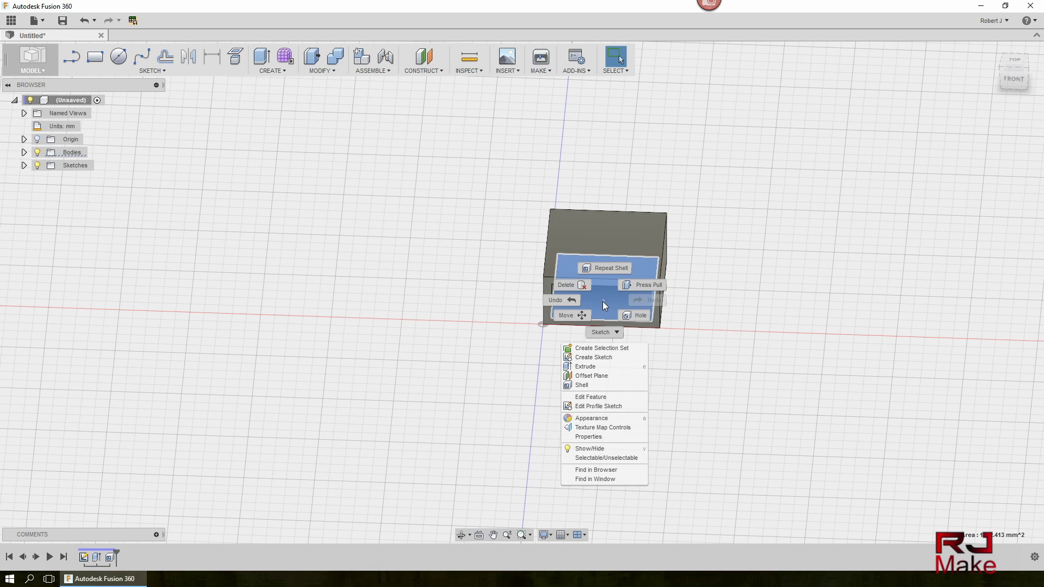
click(595, 359)
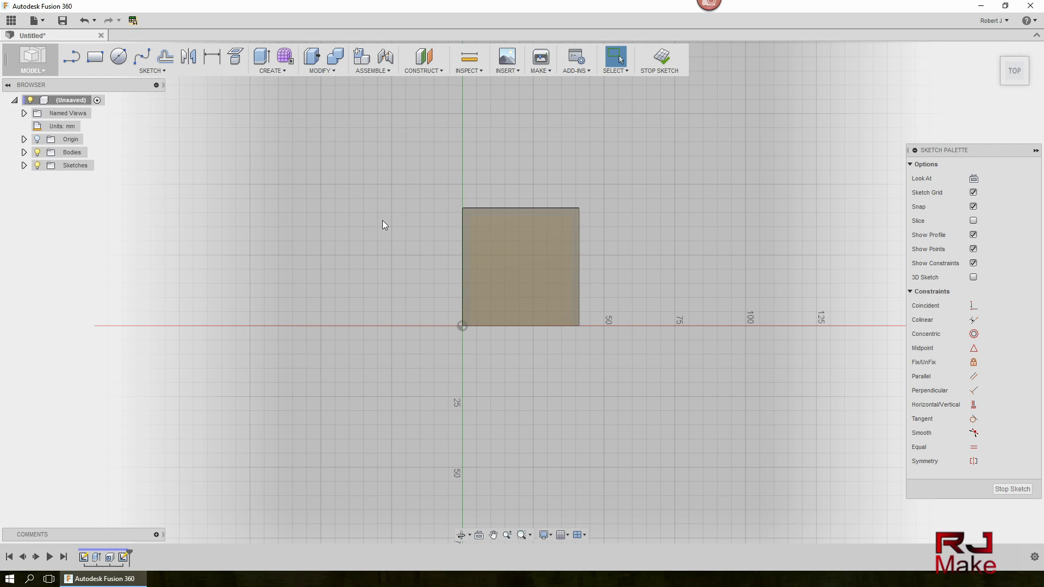
Add a section analysis from the box's top face at a distance of -15 mm to expose the cavity
mouse_move(625, 333)
shift+middle_down()
mouse_move(625, 301)
mouse_move(624, 310)
shift+middle_up()
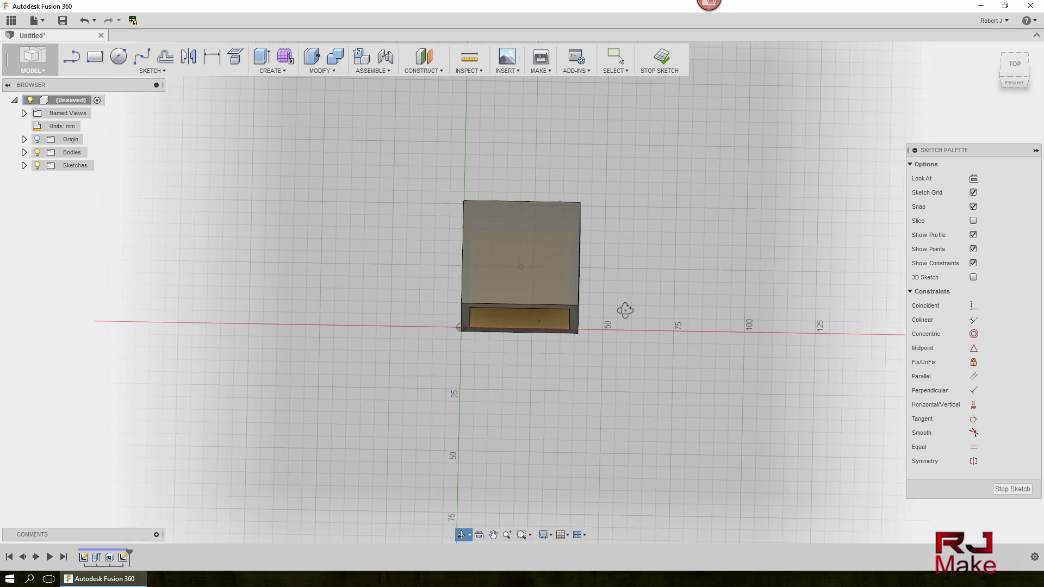
key(Escape)
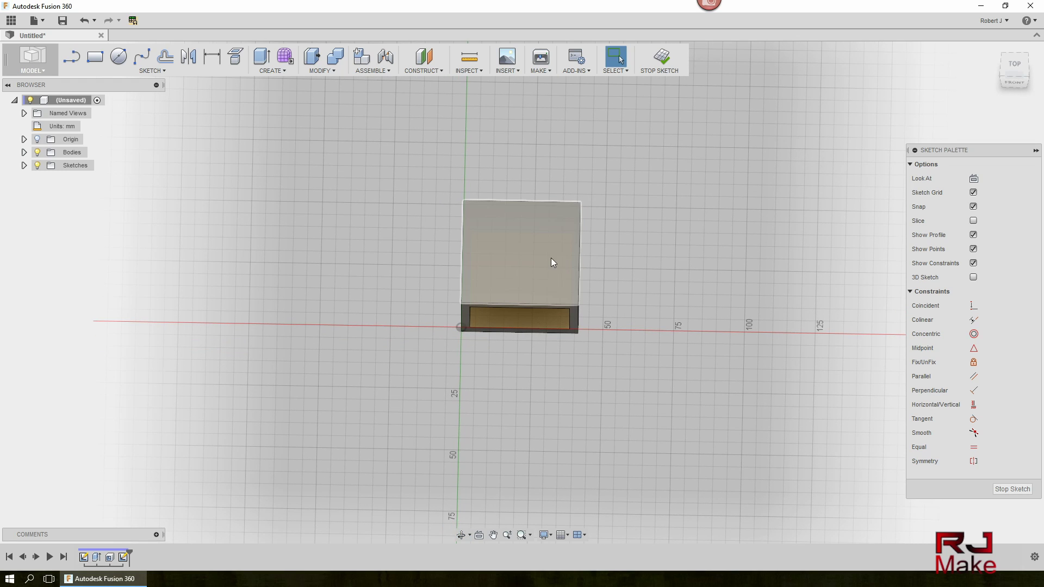
click(474, 74)
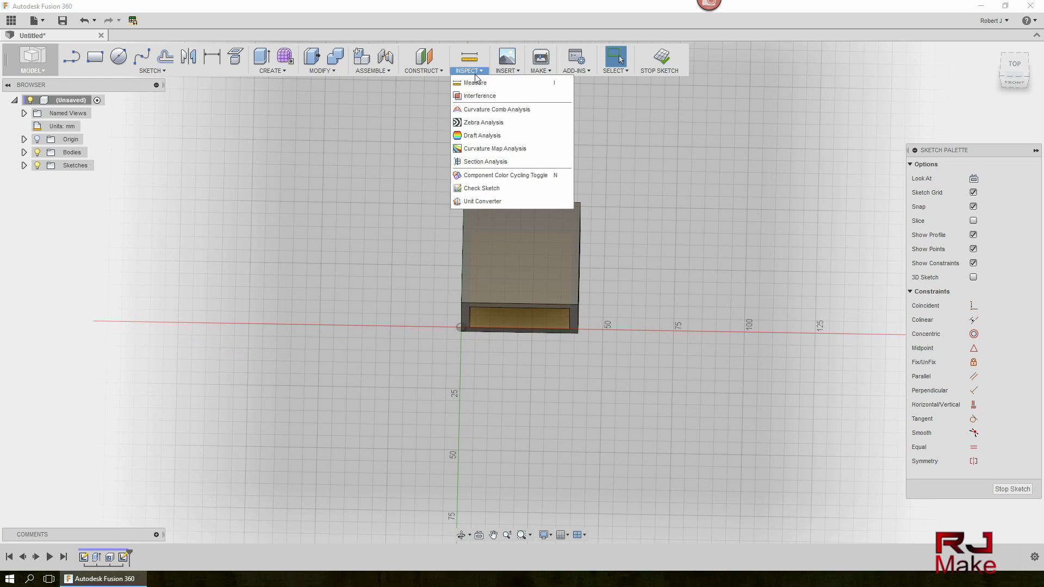
click(471, 162)
click(546, 271)
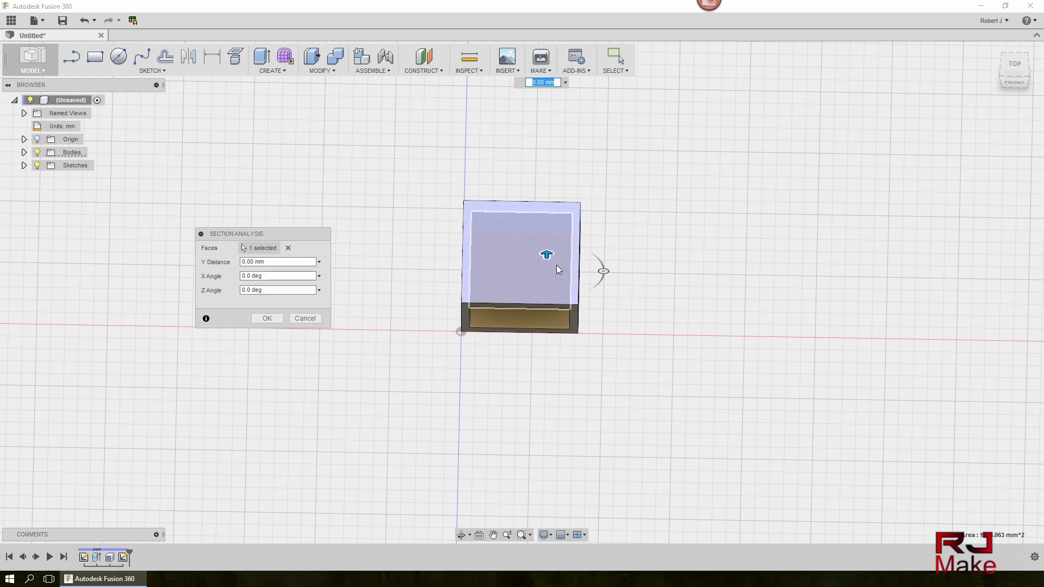
drag(546, 253, 547, 276)
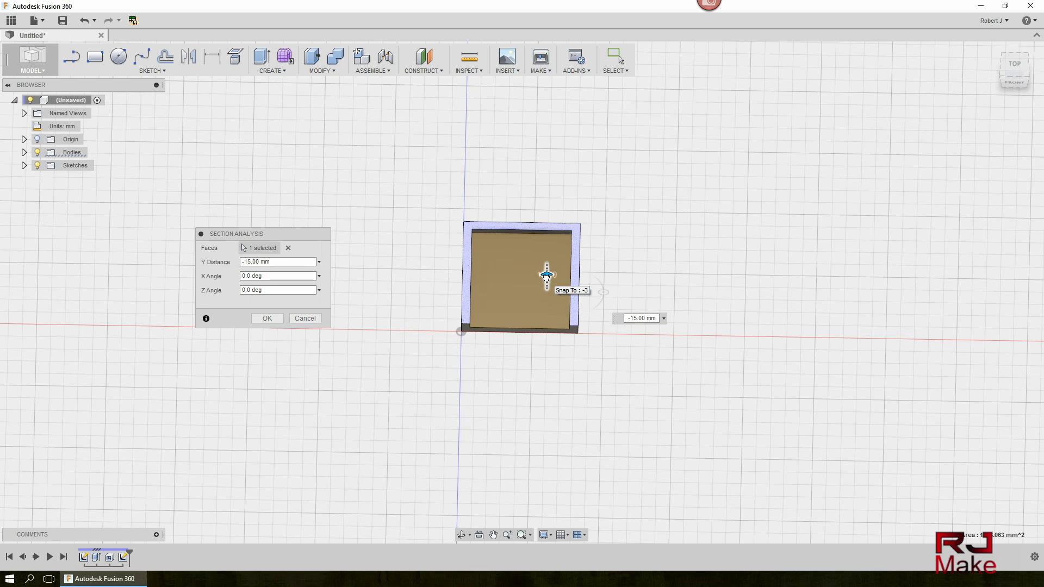
click(267, 318)
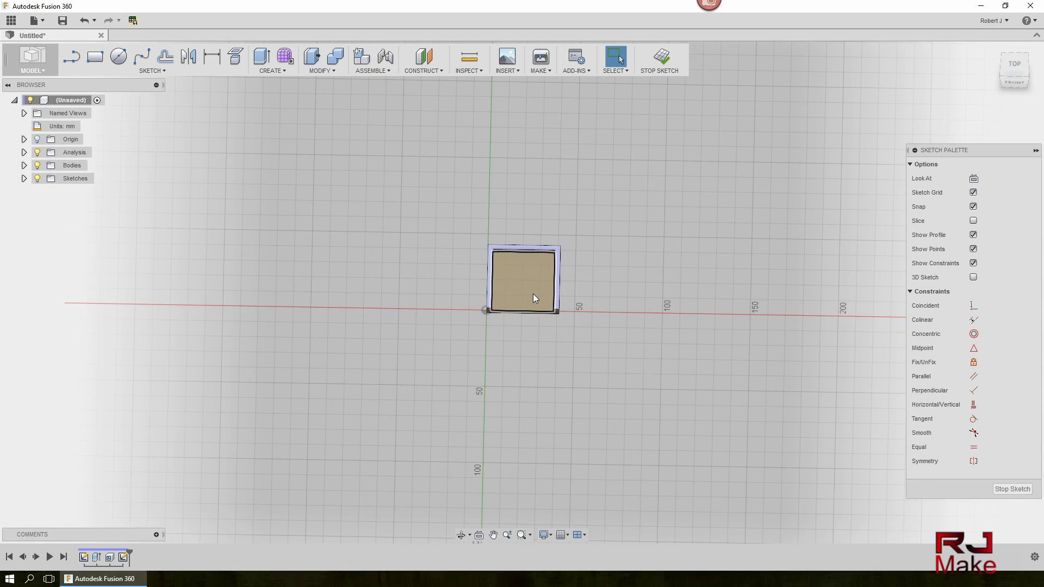
Sketch a rectangle on the cavity floor from its back edge to the front opening, 38.65 mm long and 21.85 mm wide
scroll(525, 298, up, 4)
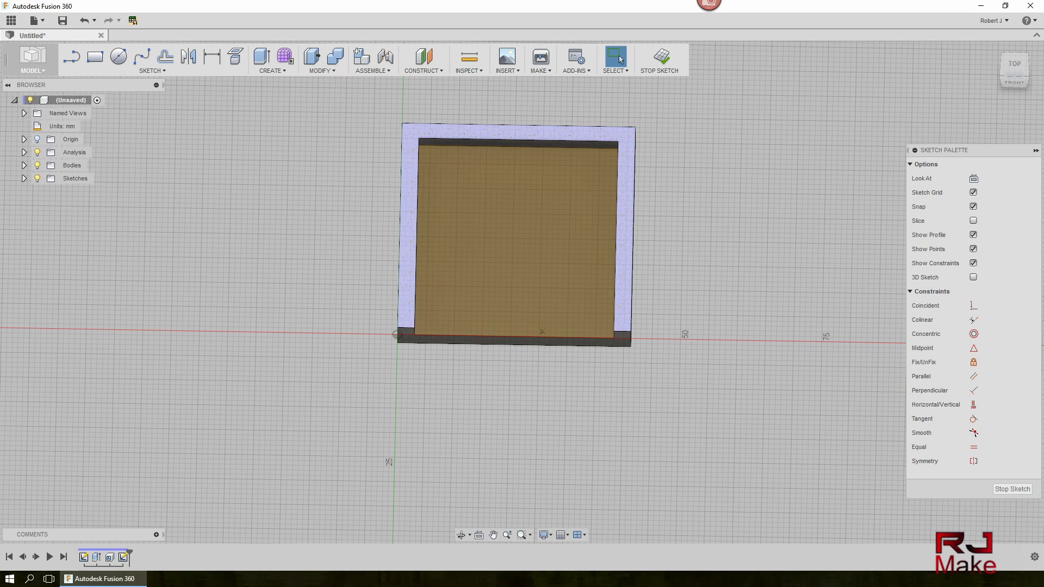
key(ctrl+z)
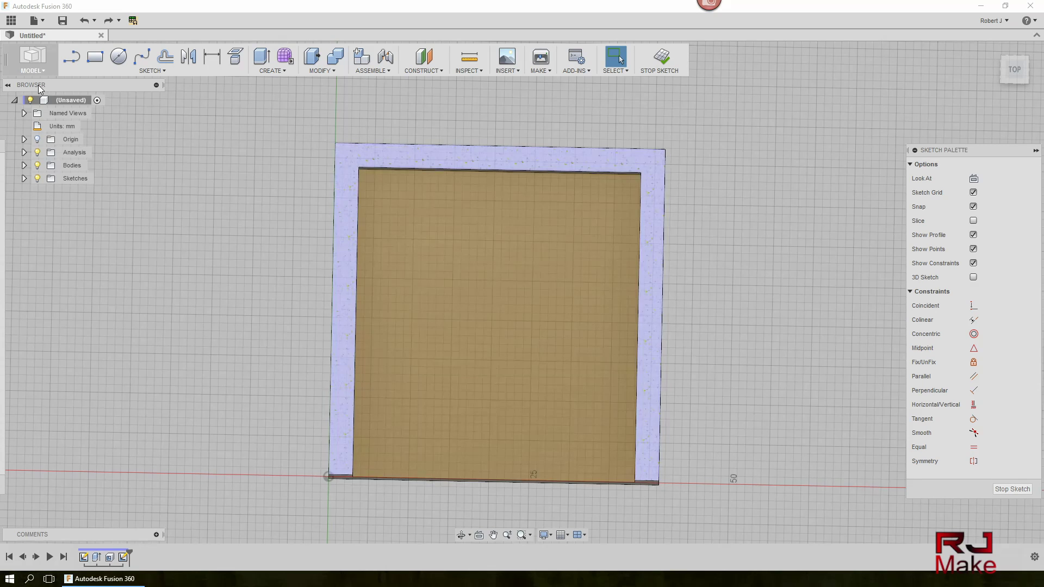
click(94, 59)
click(94, 59)
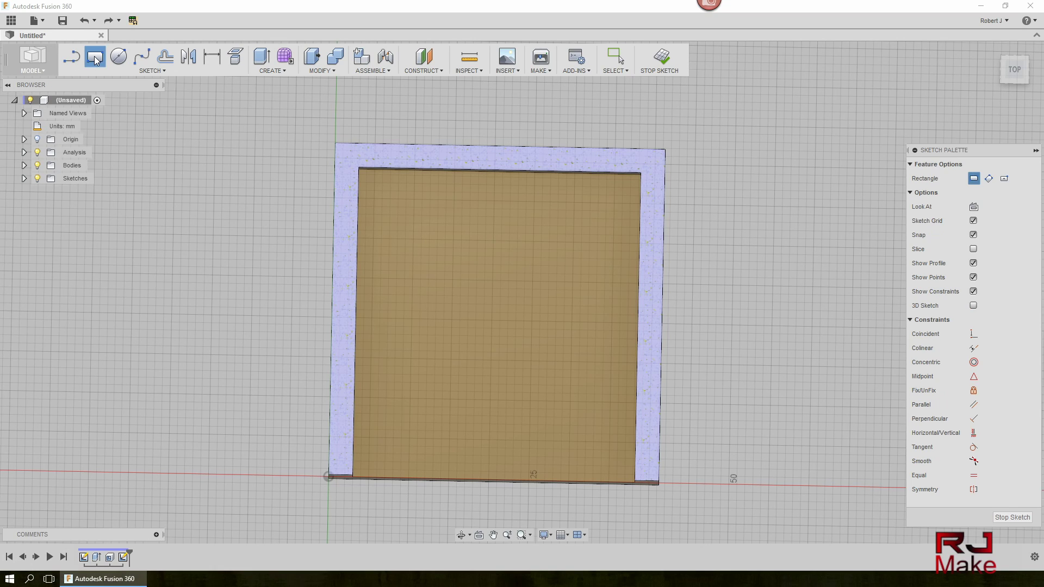
click(153, 71)
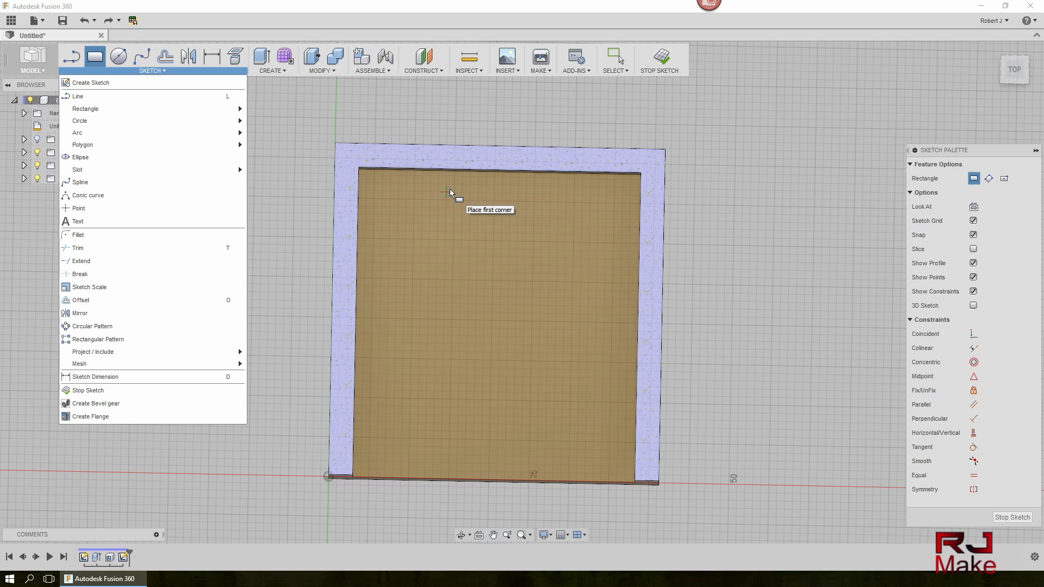
click(415, 172)
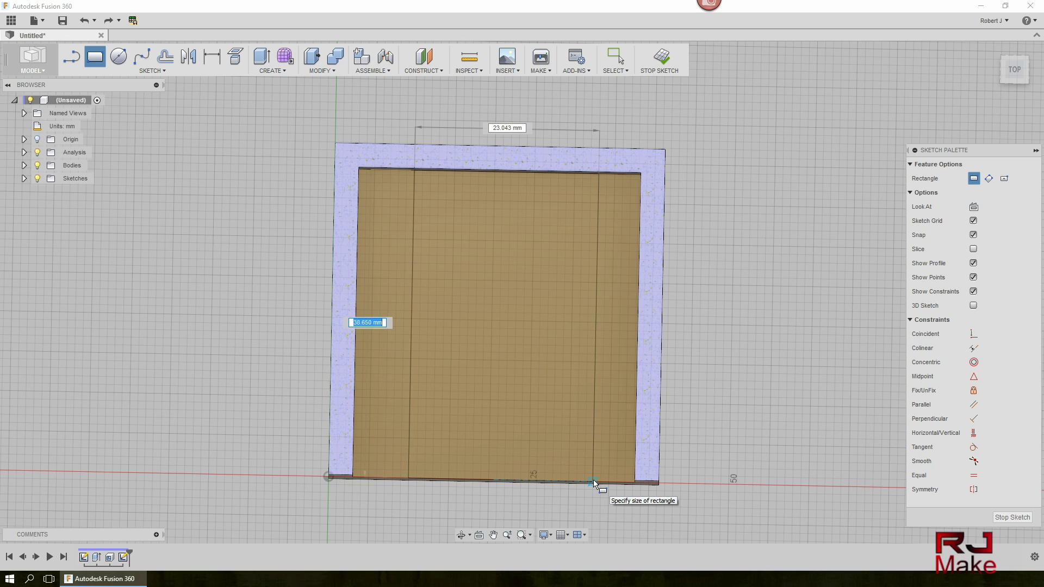
text(38.65)
key(Tab)
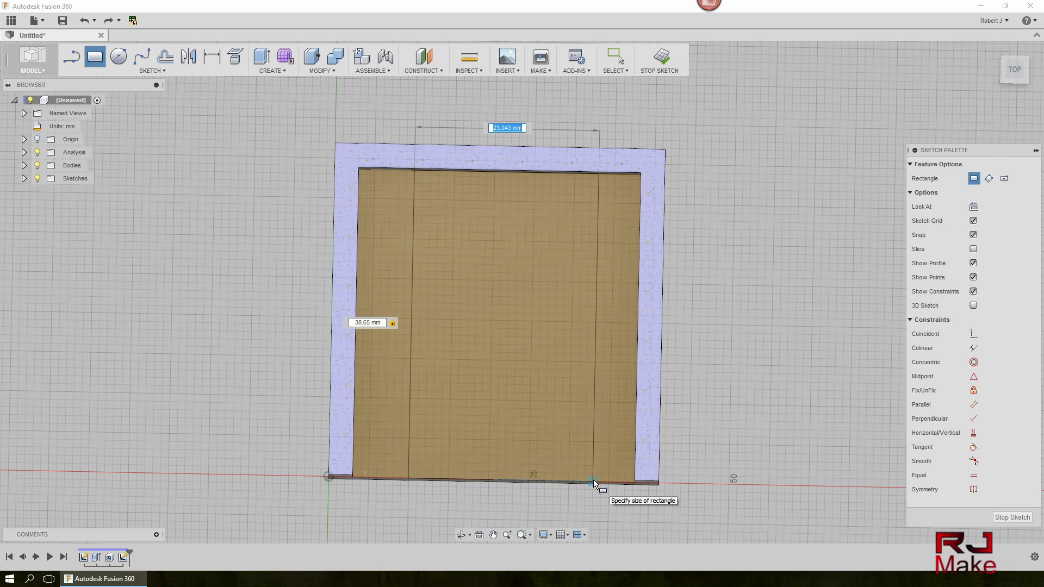
text(21.85)
key(Tab)
key(Return)
key(Escape)
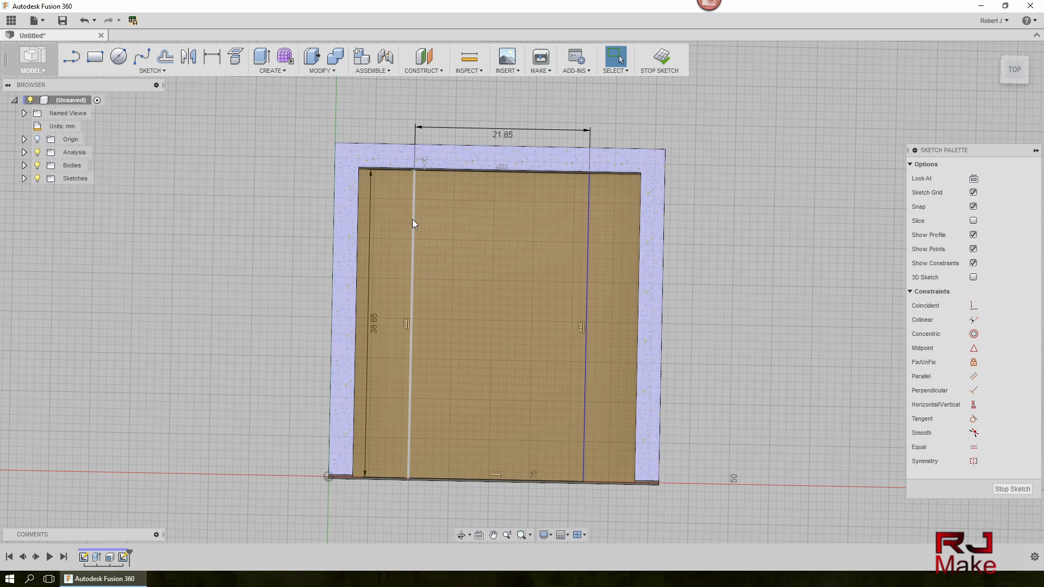
Dimension the floor rectangle's left edge 6.544 mm from the cavity's left inner wall
click(500, 325)
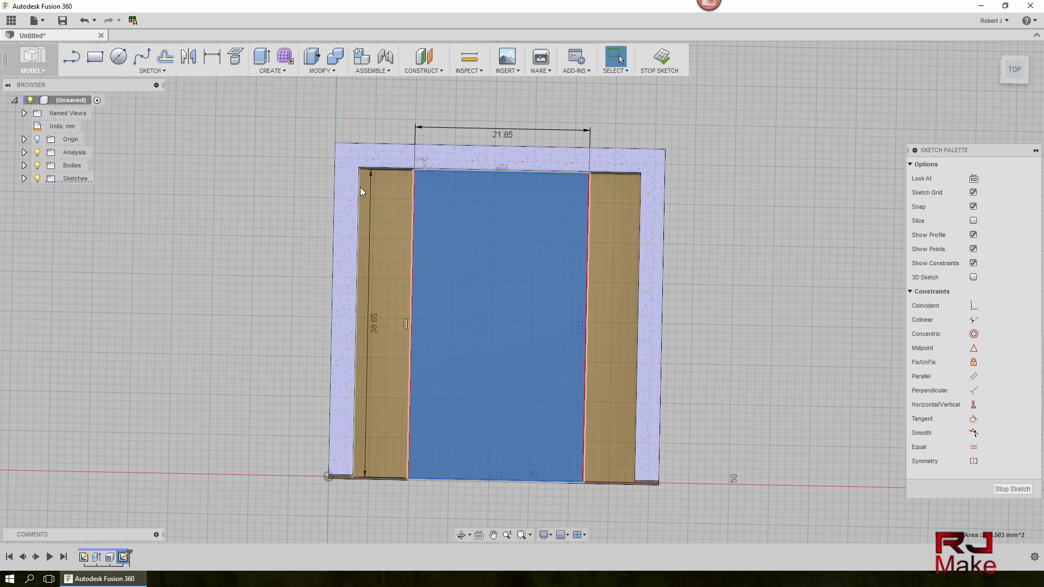
click(212, 57)
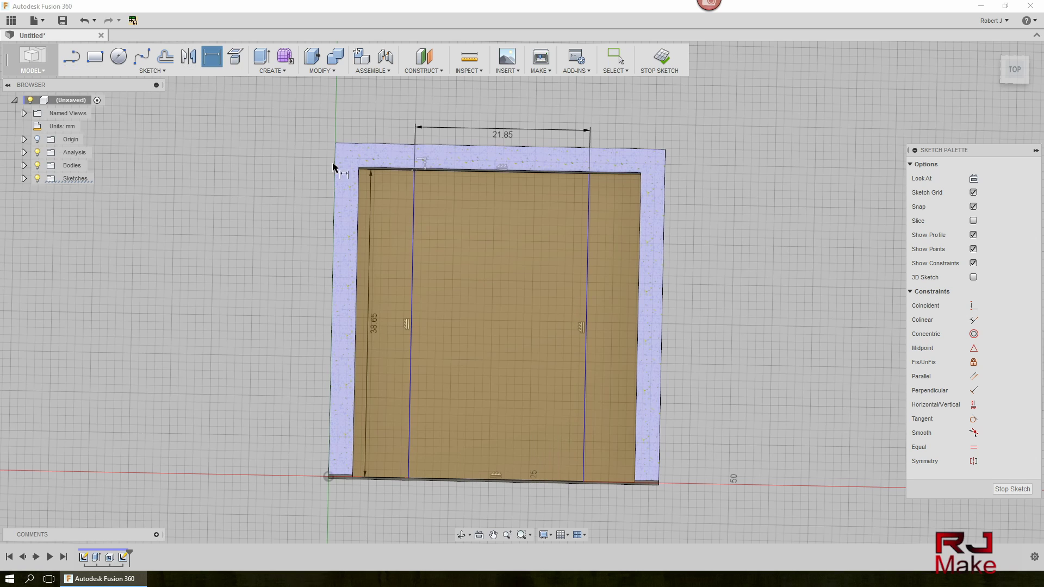
click(413, 179)
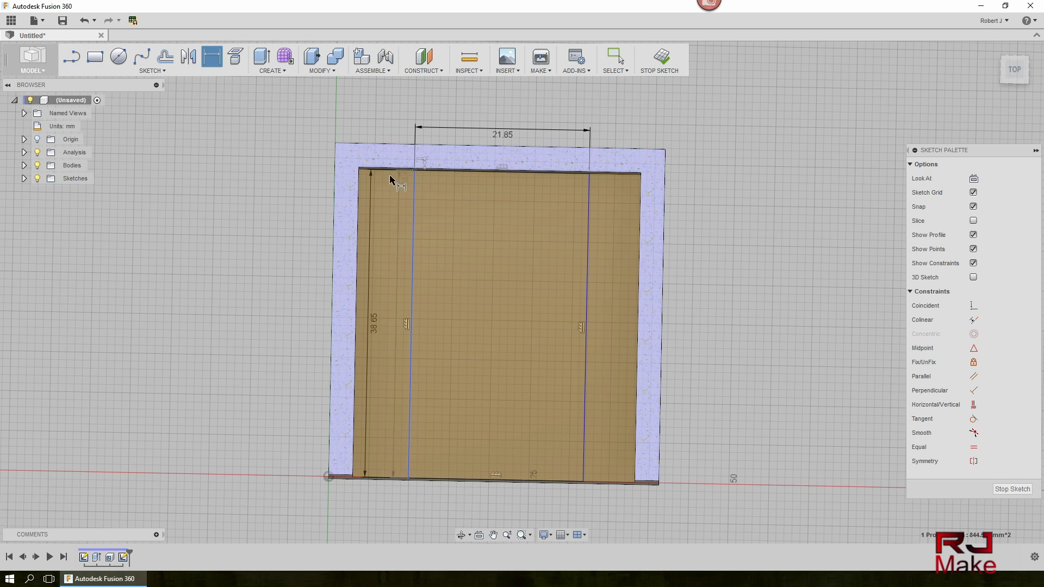
click(360, 181)
click(392, 116)
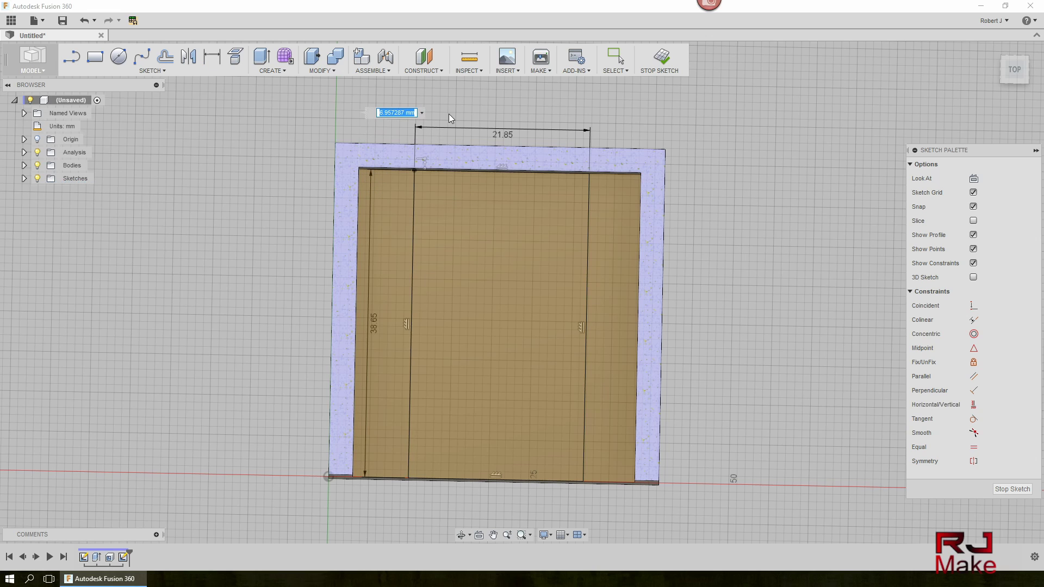
text(6.544)
key(Return)
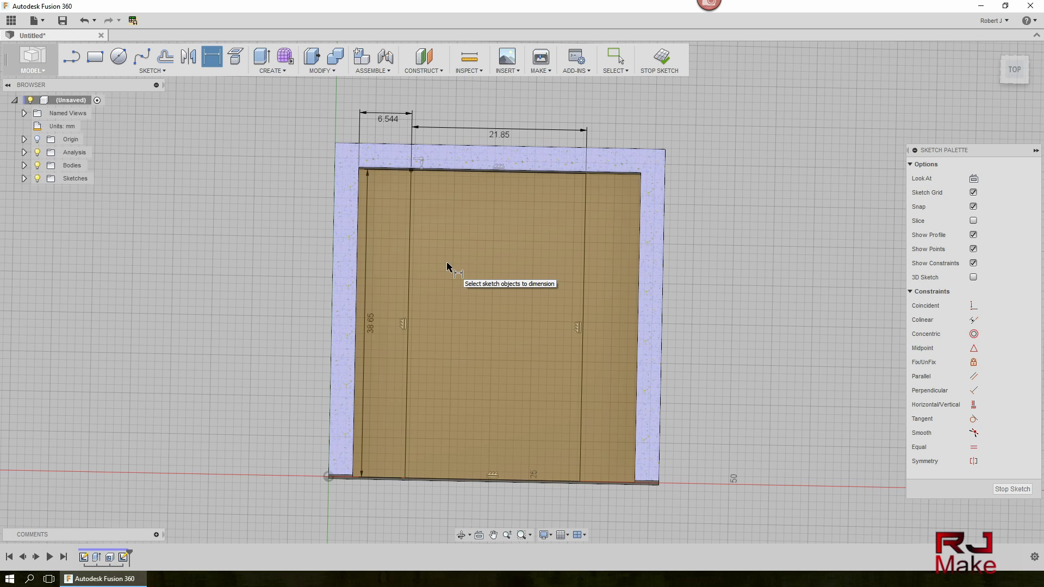
Sketch a narrow rectangle across the 21.85 mm wide profile along the cavity's back wall, about 2.58 mm deep
click(99, 61)
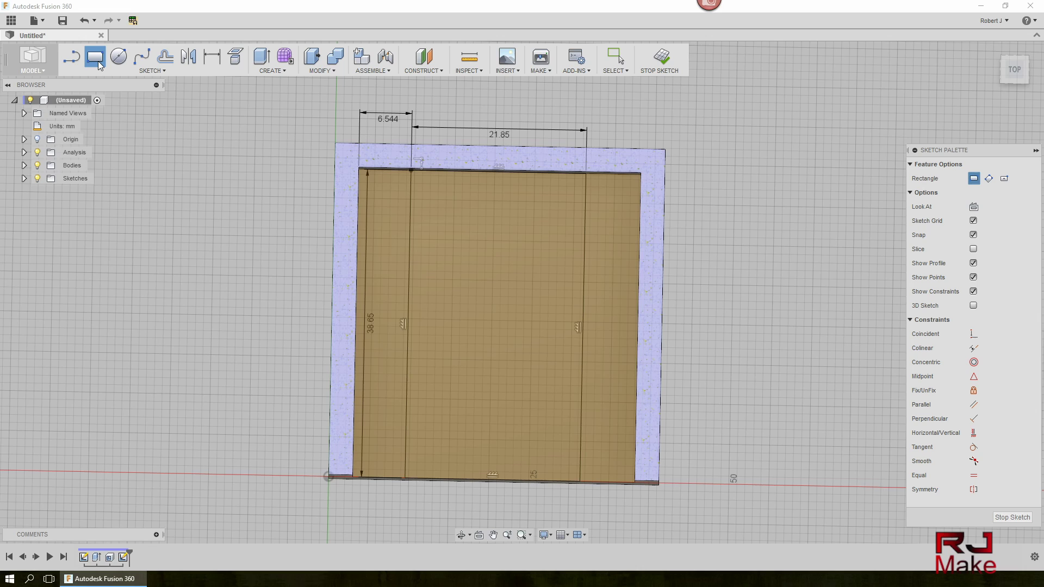
click(410, 168)
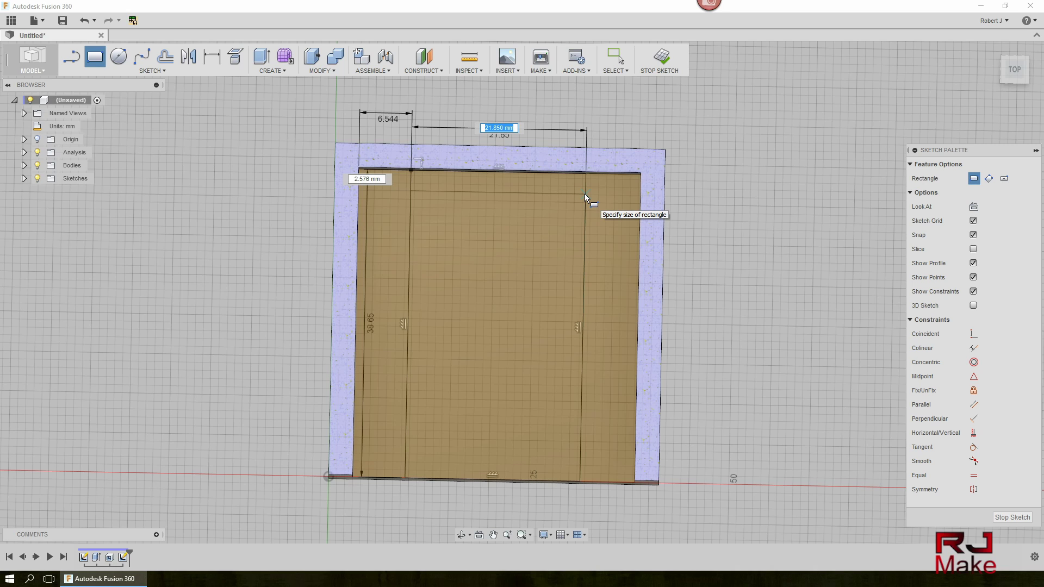
click(585, 194)
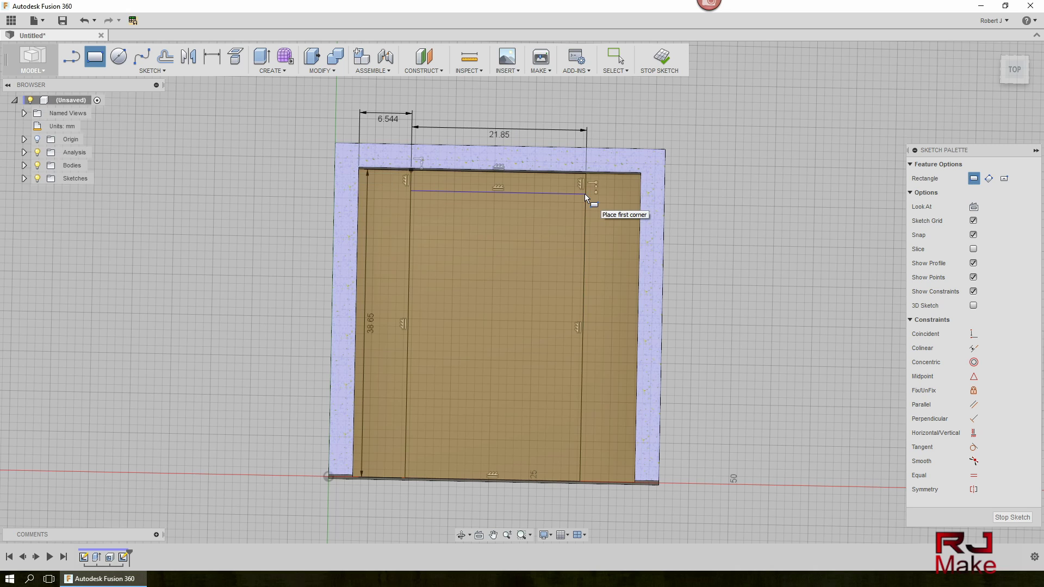
key(Escape)
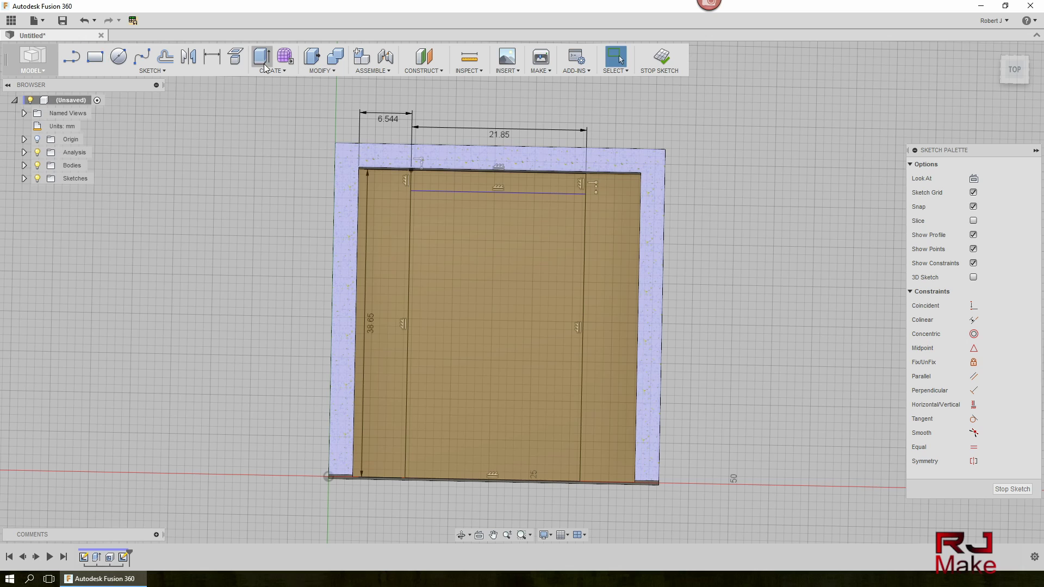
Set the narrow back strip's depth to 2.5 mm and move the dimension text clear of the strip
click(218, 56)
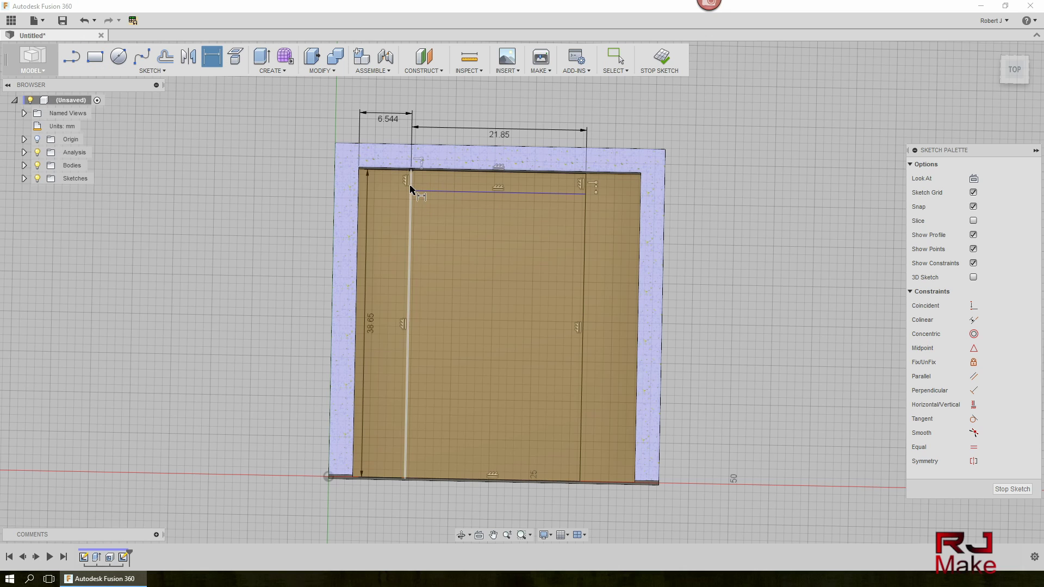
click(442, 190)
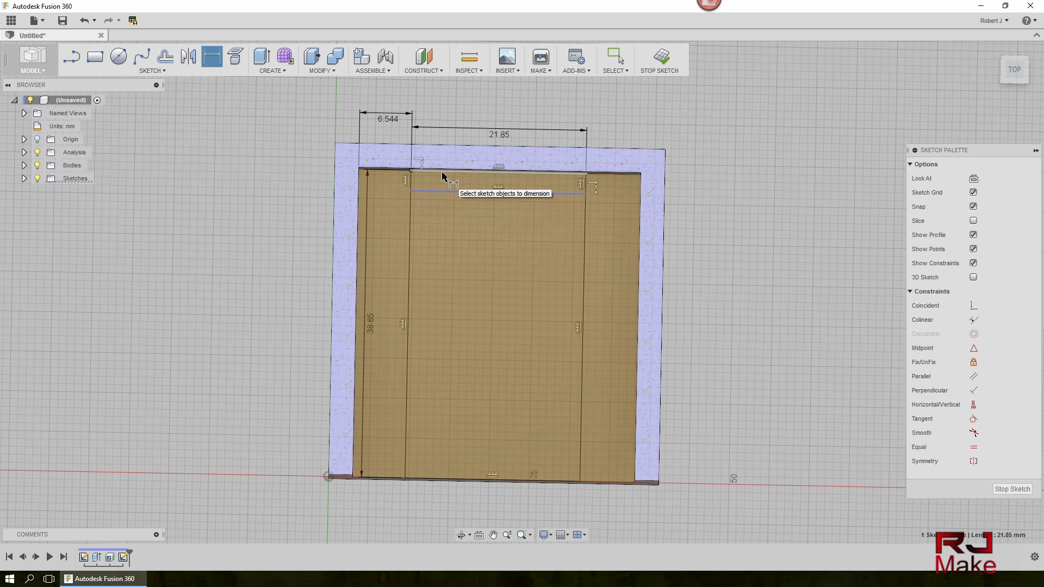
click(386, 187)
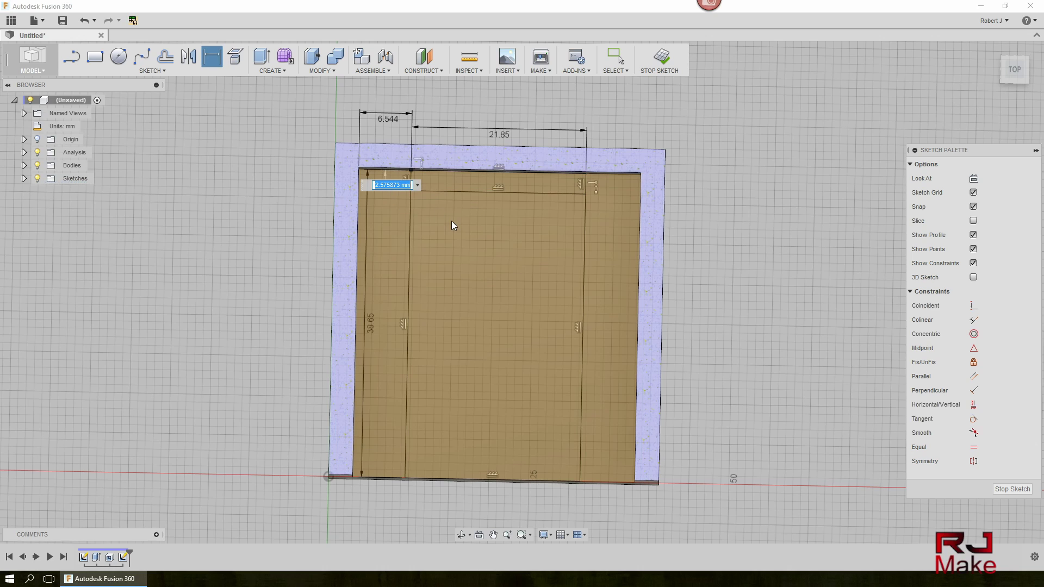
text(2.5)
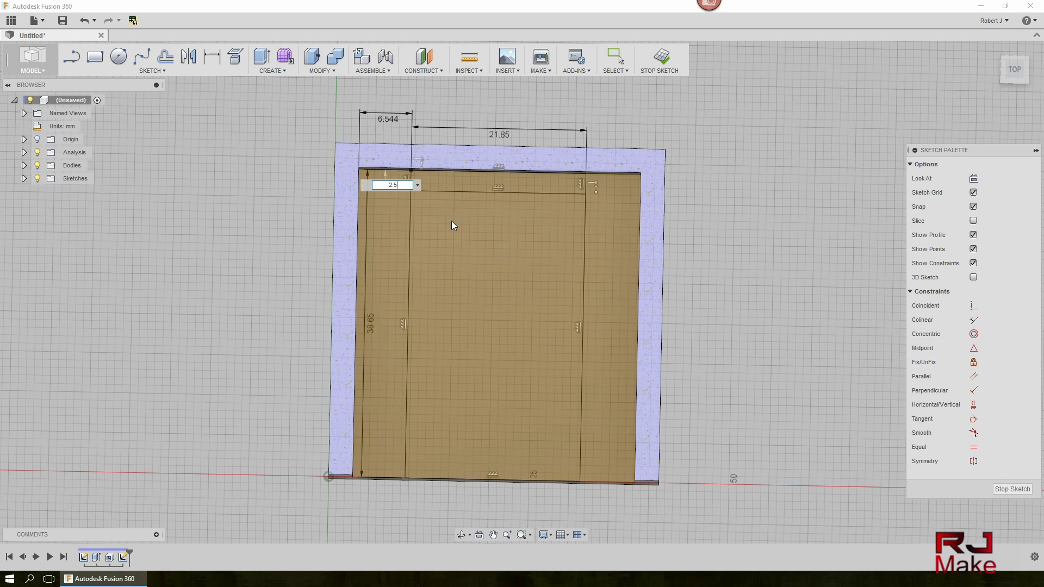
key(Return)
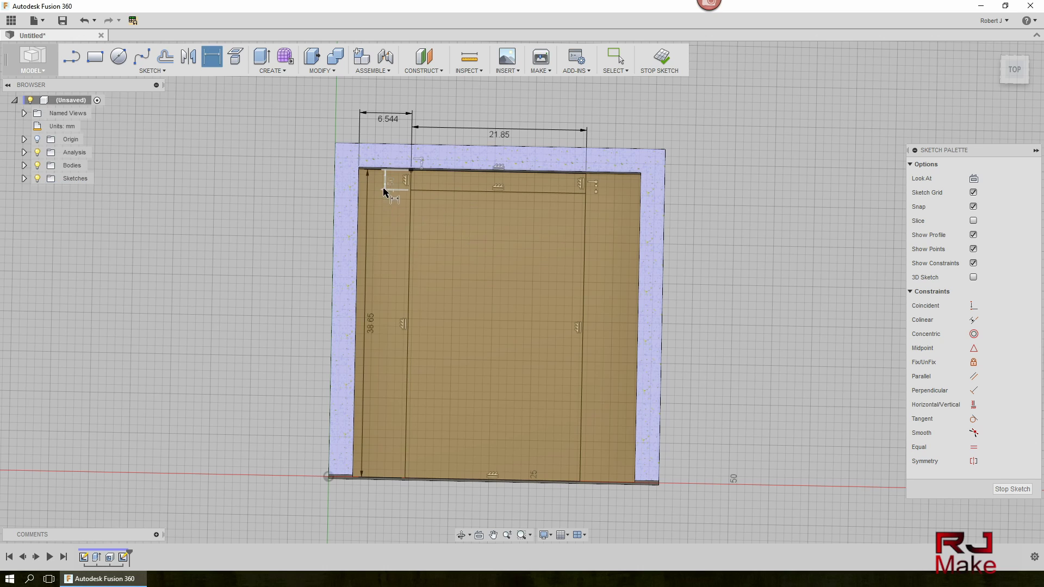
key(Escape)
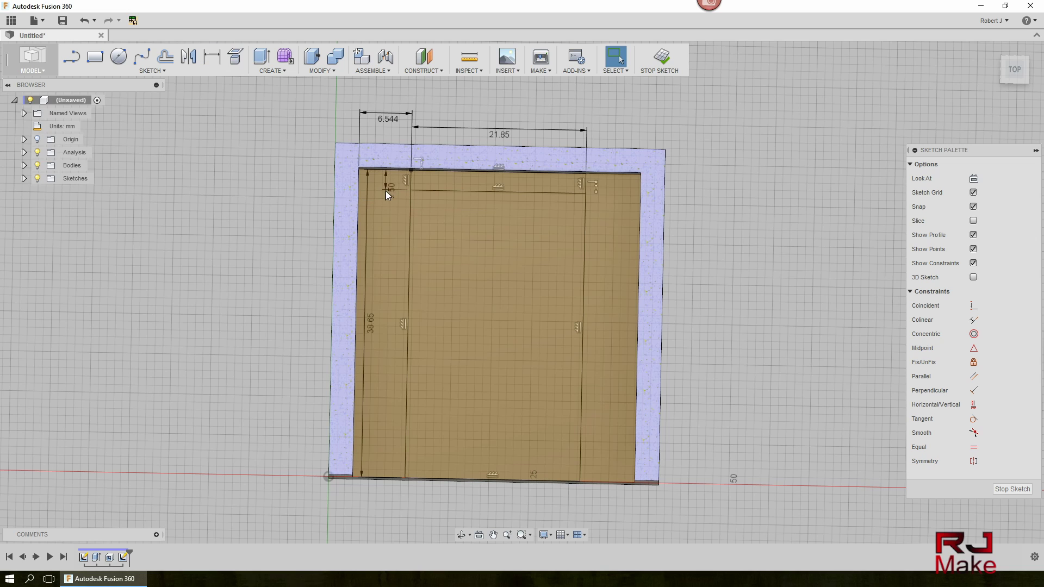
drag(386, 191, 387, 207)
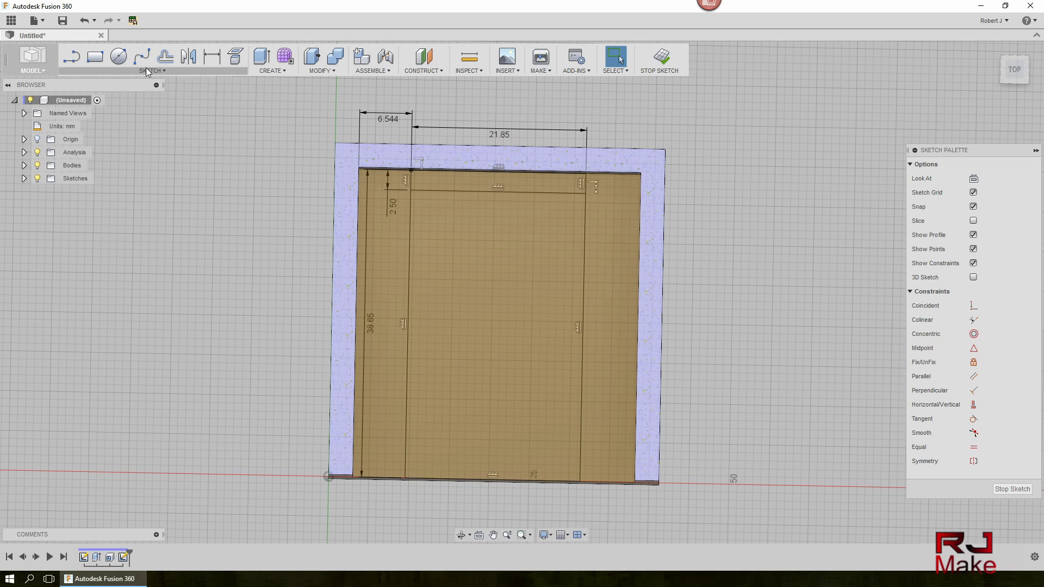
Sketch a smaller rectangle from the strip's front edge toward the opening, about 12.1 mm wide and 16.2 mm long
click(94, 59)
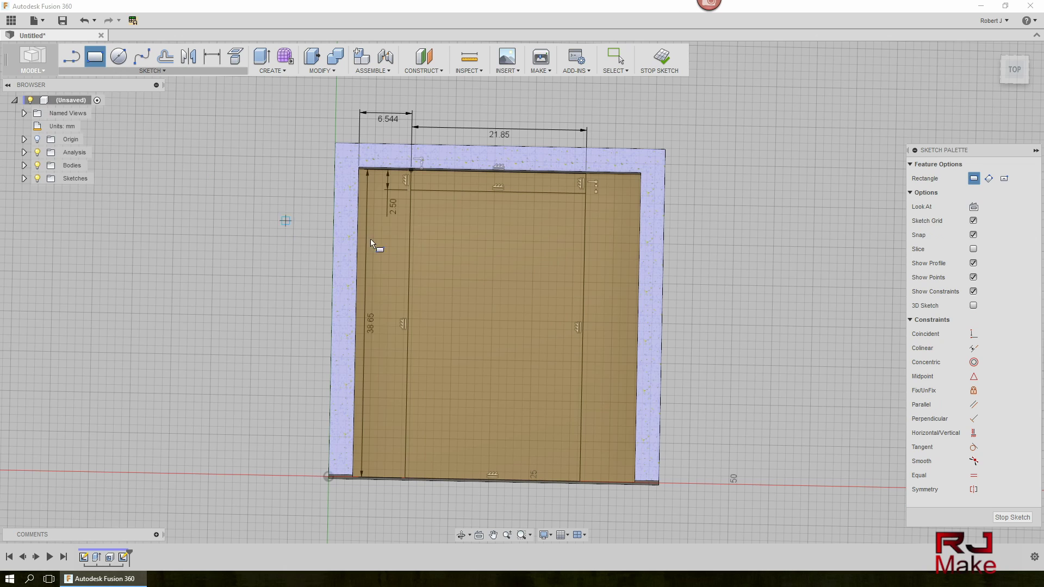
click(452, 189)
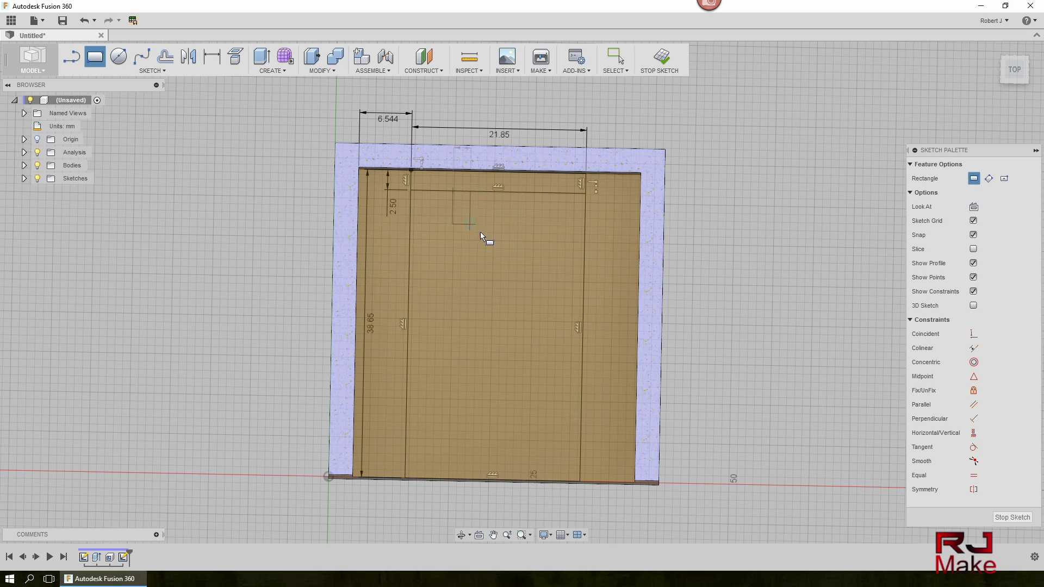
click(546, 322)
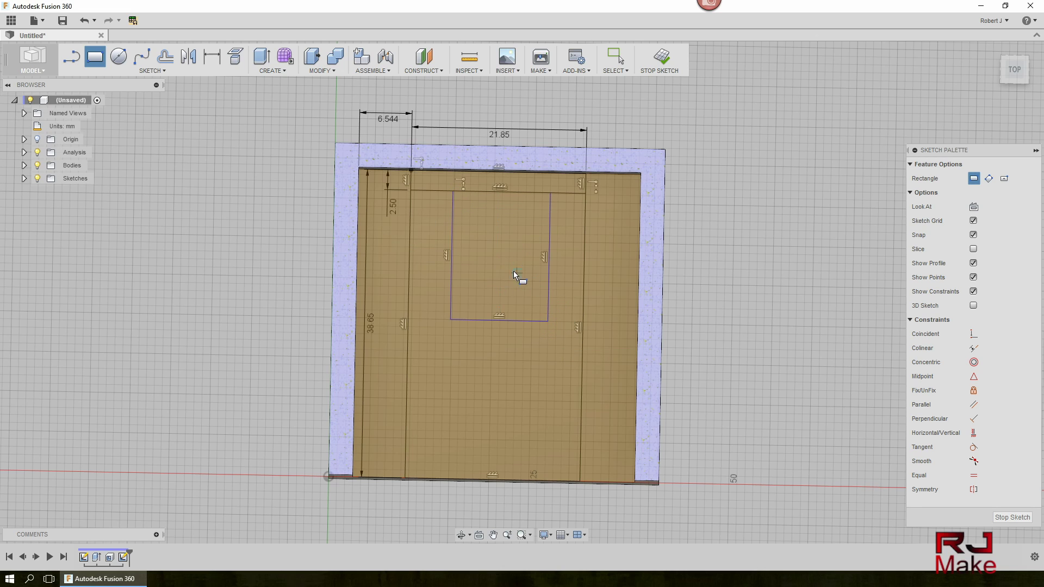
key(Escape)
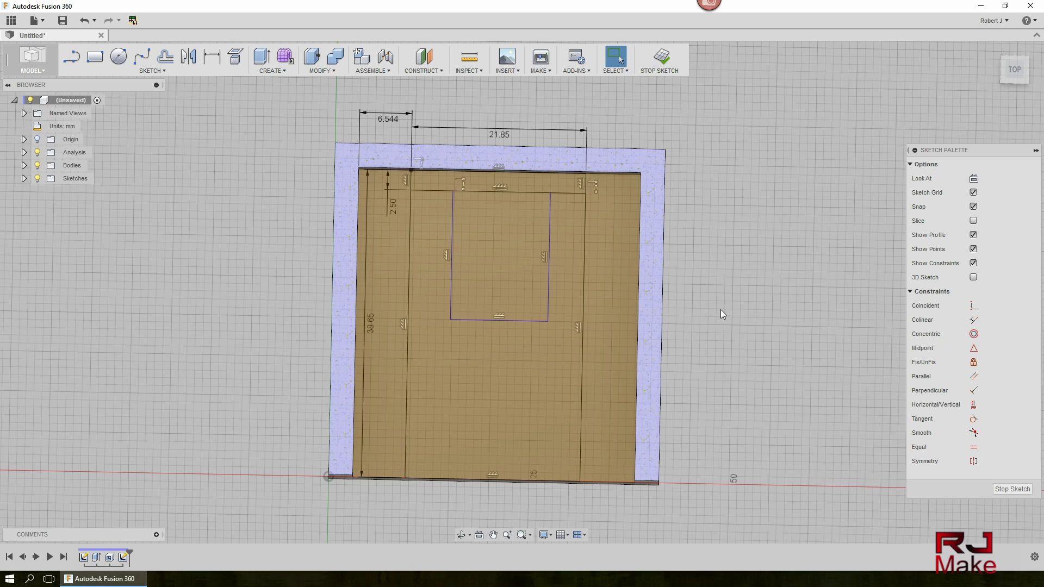
Set the smaller rectangle's length from the strip's front edge to 18 mm
mouse_move(699, 340)
shift+middle_down()
mouse_move(696, 257)
mouse_move(705, 303)
mouse_move(608, 321)
shift+middle_up()
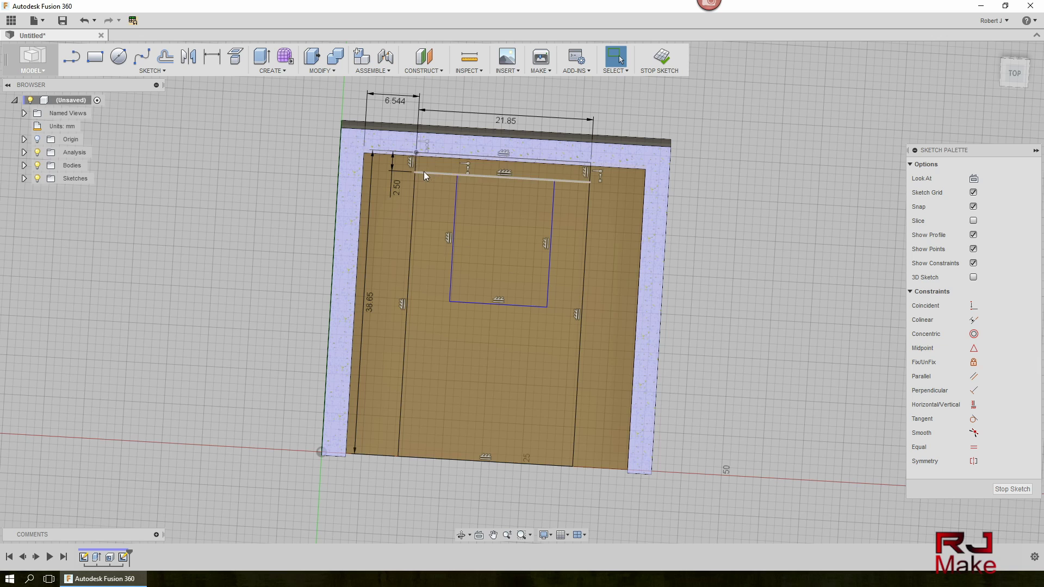
mouse_move(564, 272)
shift+middle_down()
mouse_move(716, 253)
mouse_move(720, 237)
shift+middle_up()
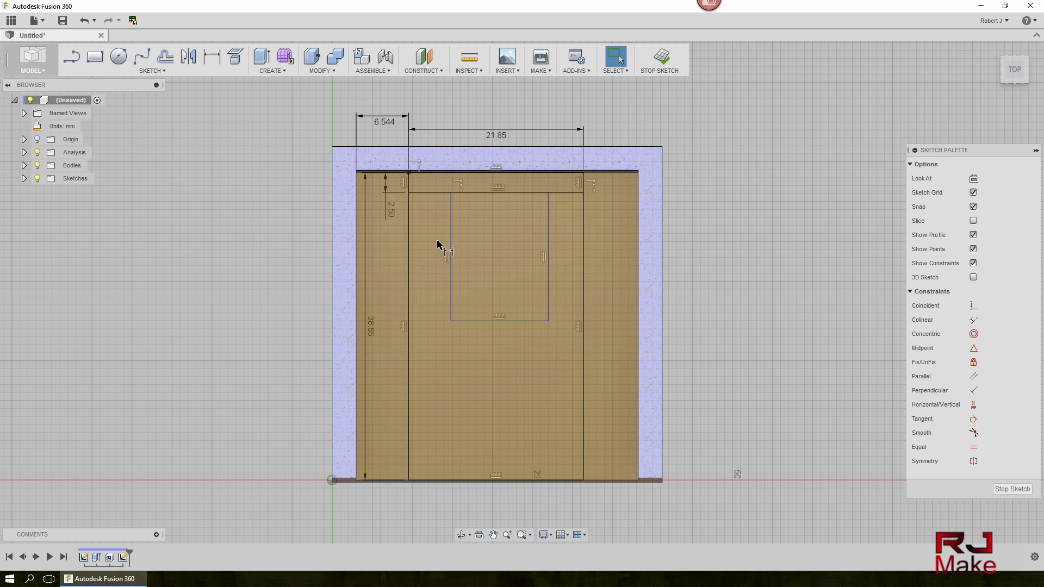
key(d)
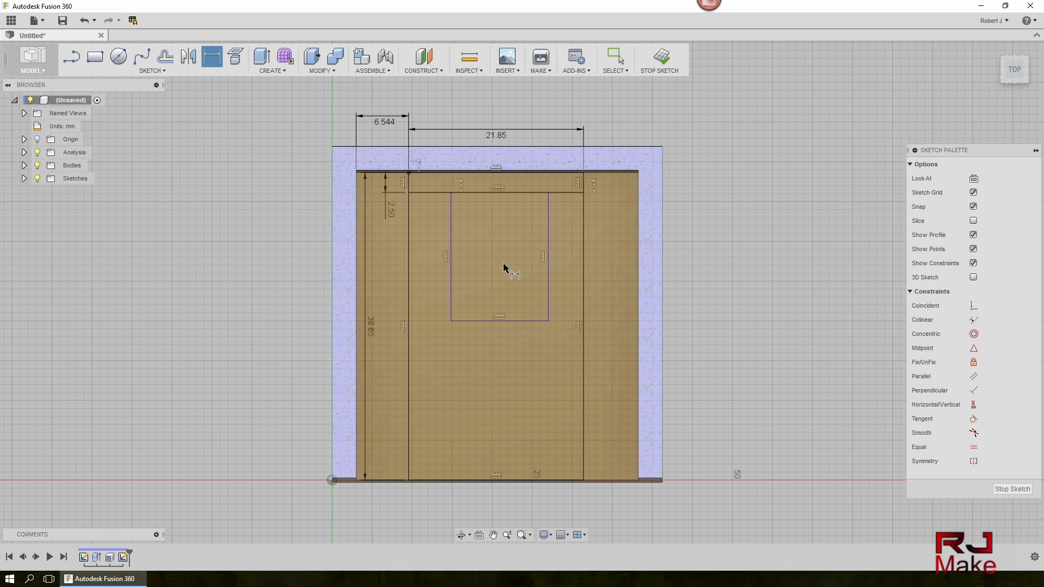
click(478, 321)
click(483, 193)
click(388, 261)
text(18)
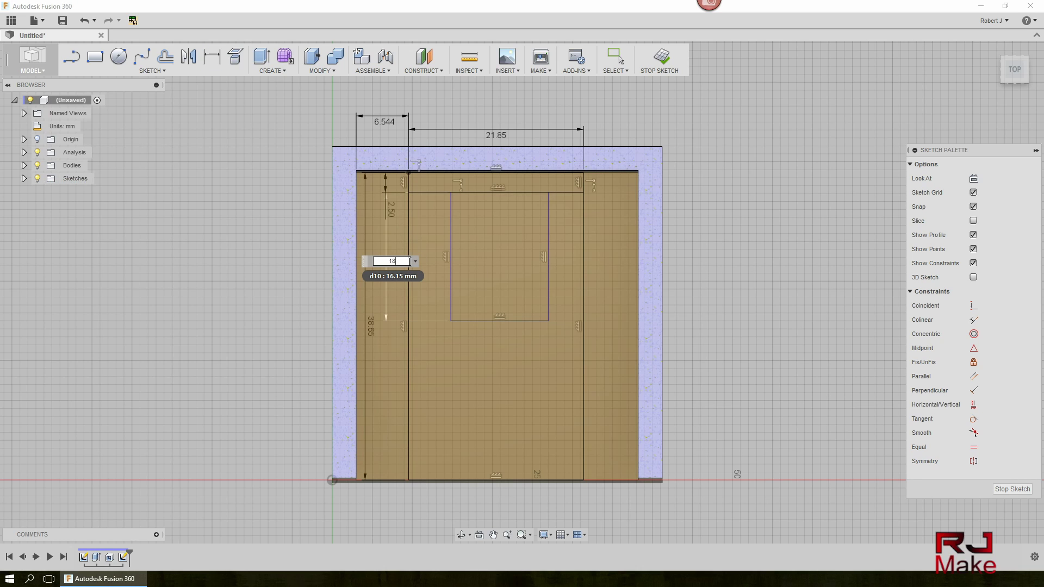
key(Return)
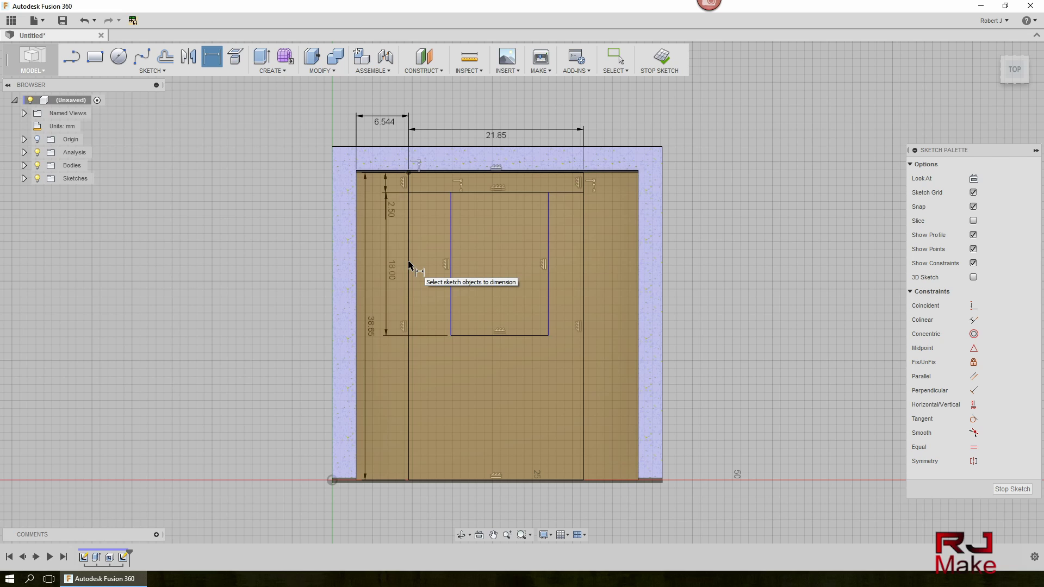
Dimension the smaller rectangle's left edge 5.335 mm from the large floor rectangle's left edge
click(452, 257)
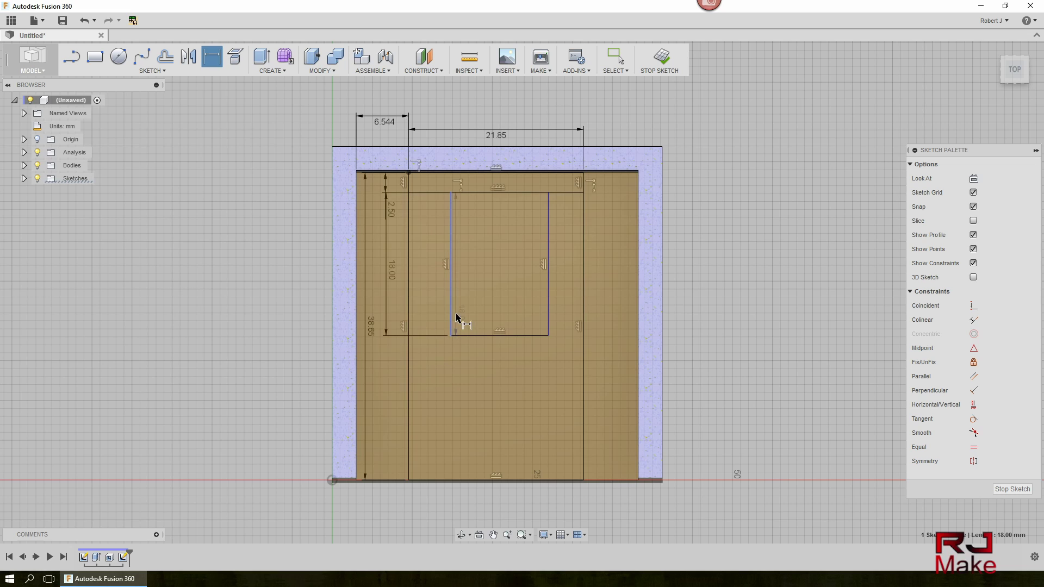
click(409, 309)
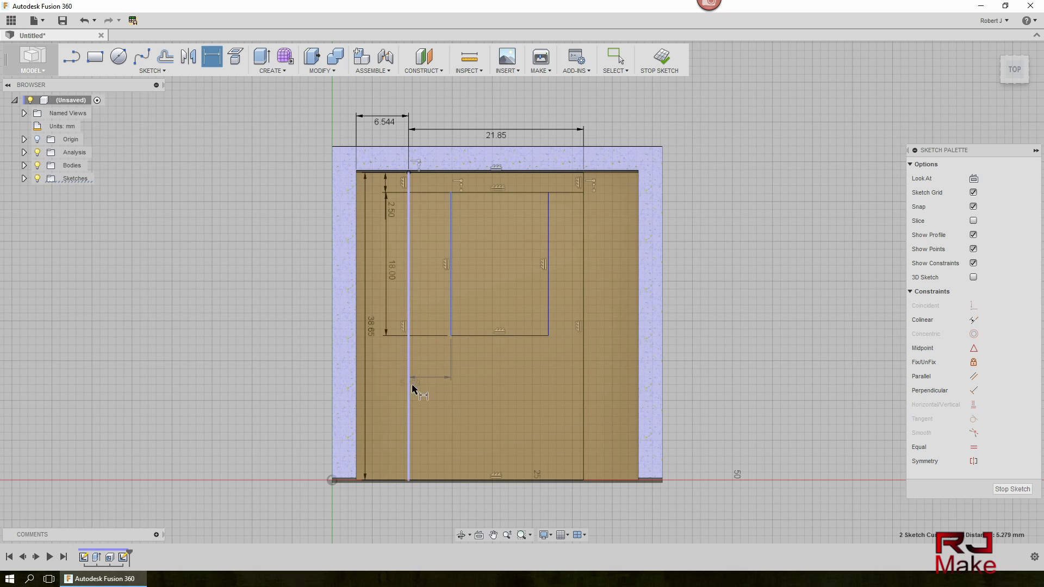
click(434, 383)
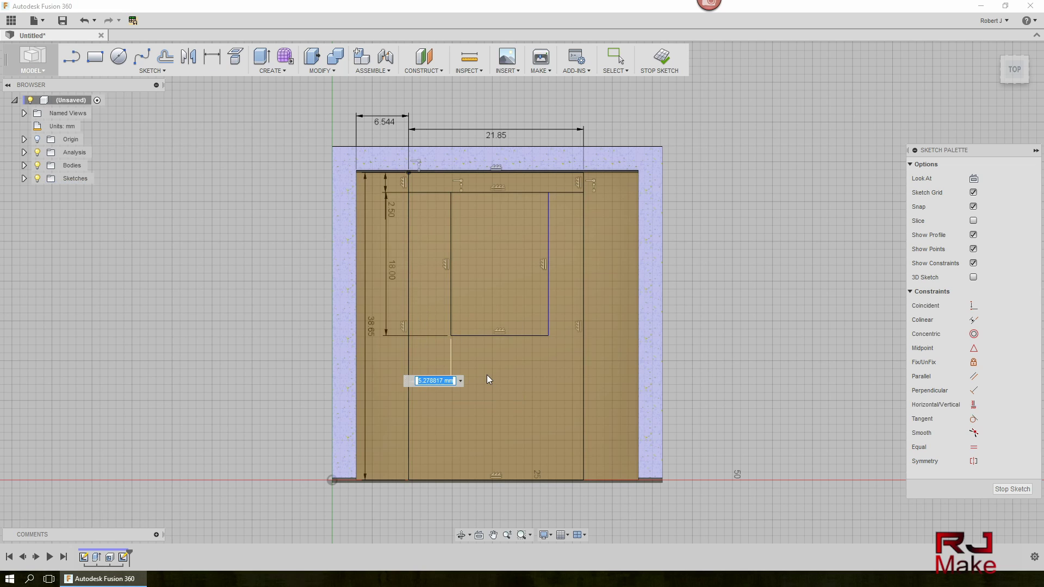
text(5.335)
key(Return)
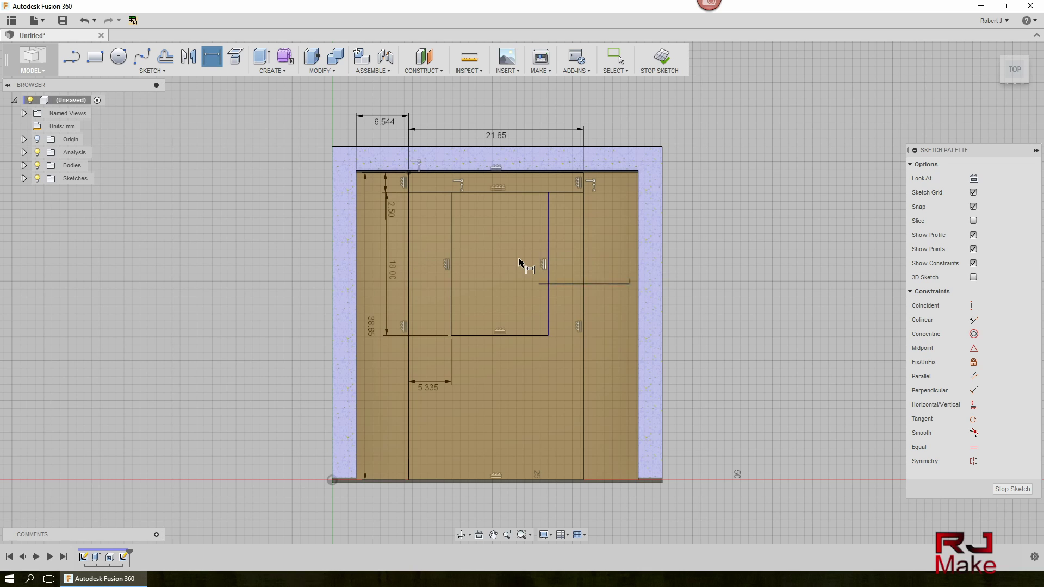
Set the smaller rectangle's width to 11.18 mm
click(451, 263)
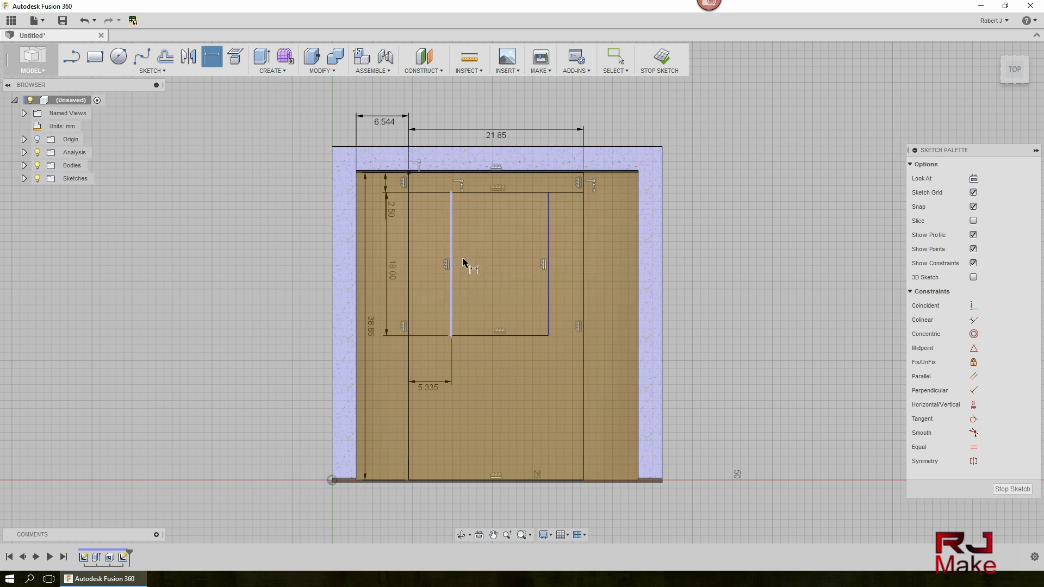
click(547, 256)
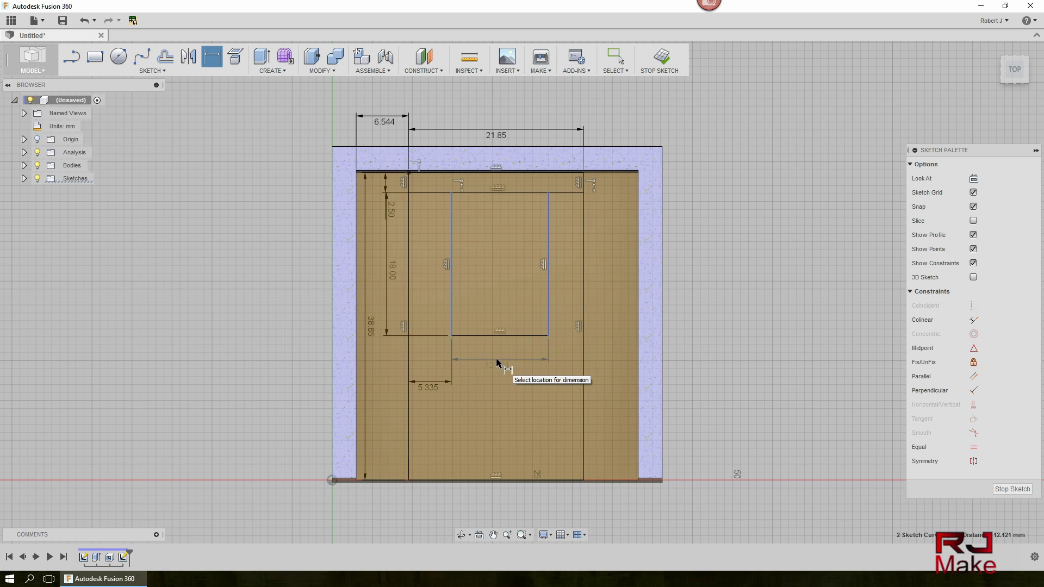
click(497, 359)
text(11.1)
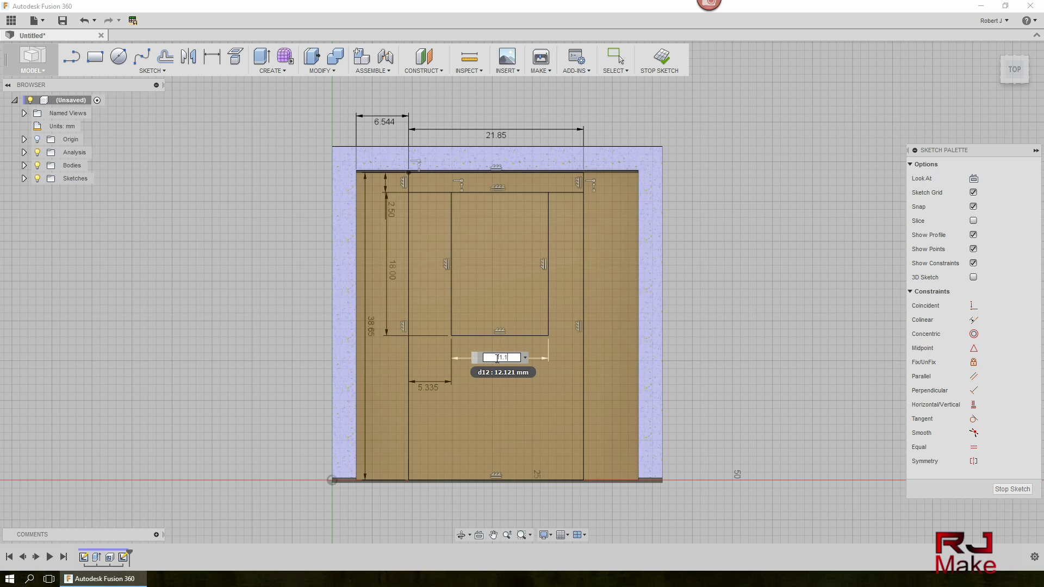
key(Return)
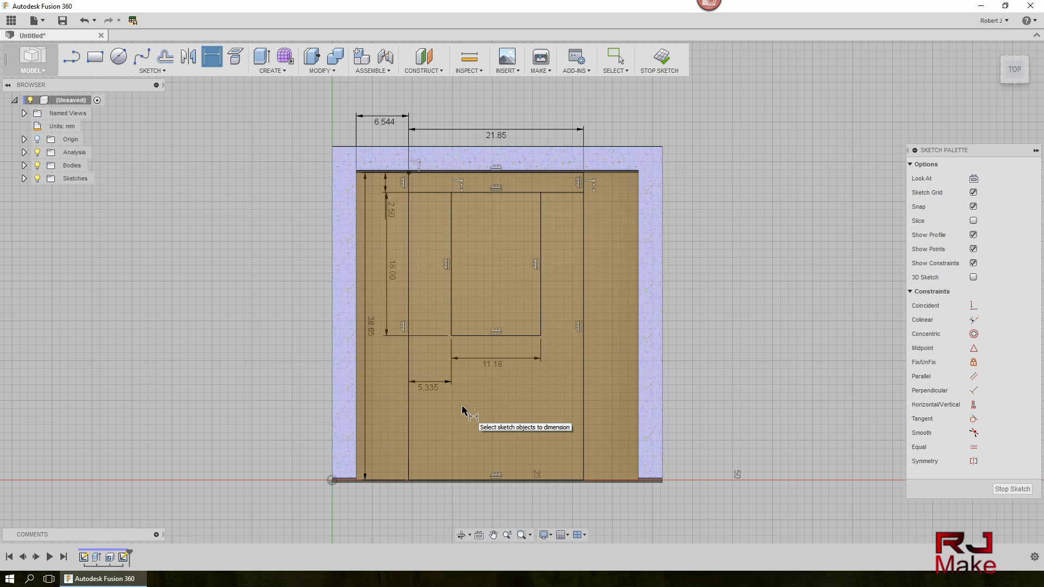
key(Escape)
shift+middle_drag(733, 337, 732, 315)
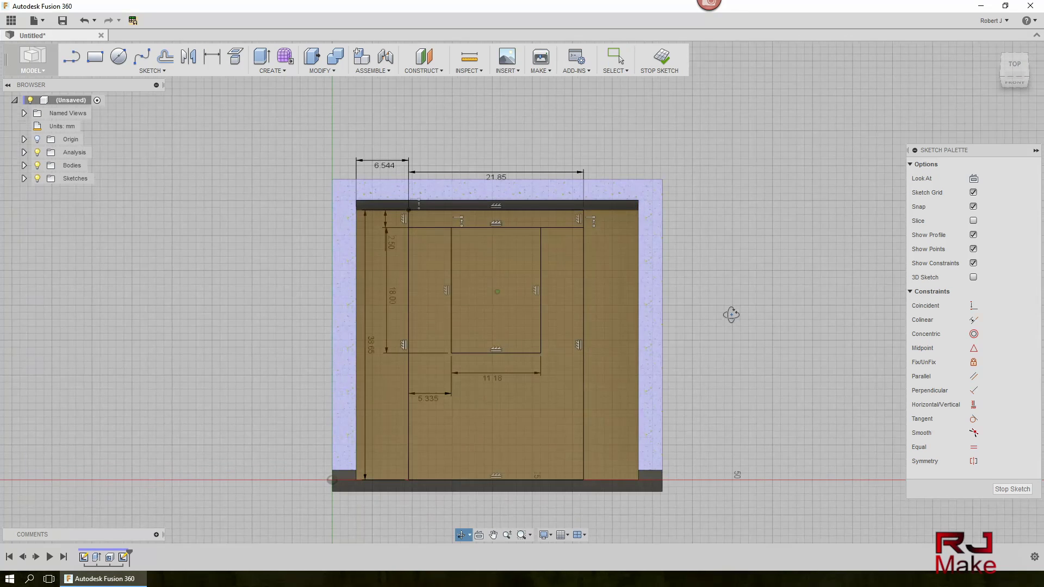
click(541, 218)
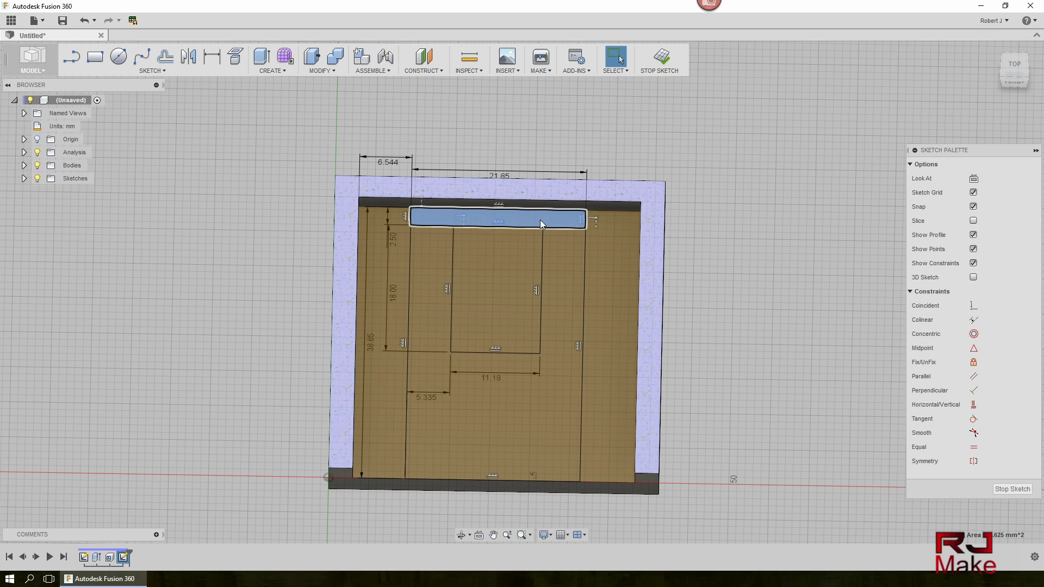
right_click(540, 220)
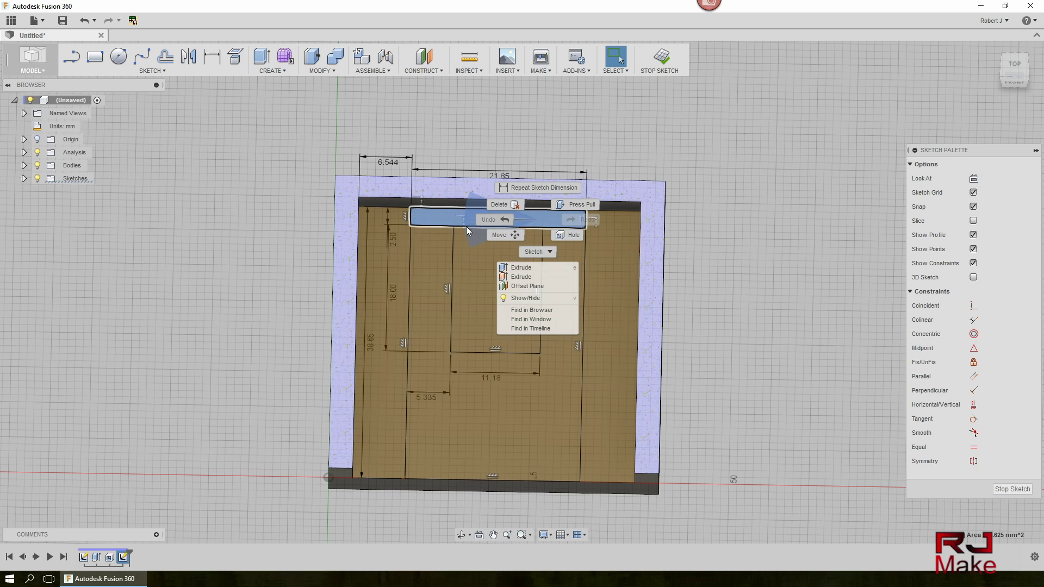
click(472, 262)
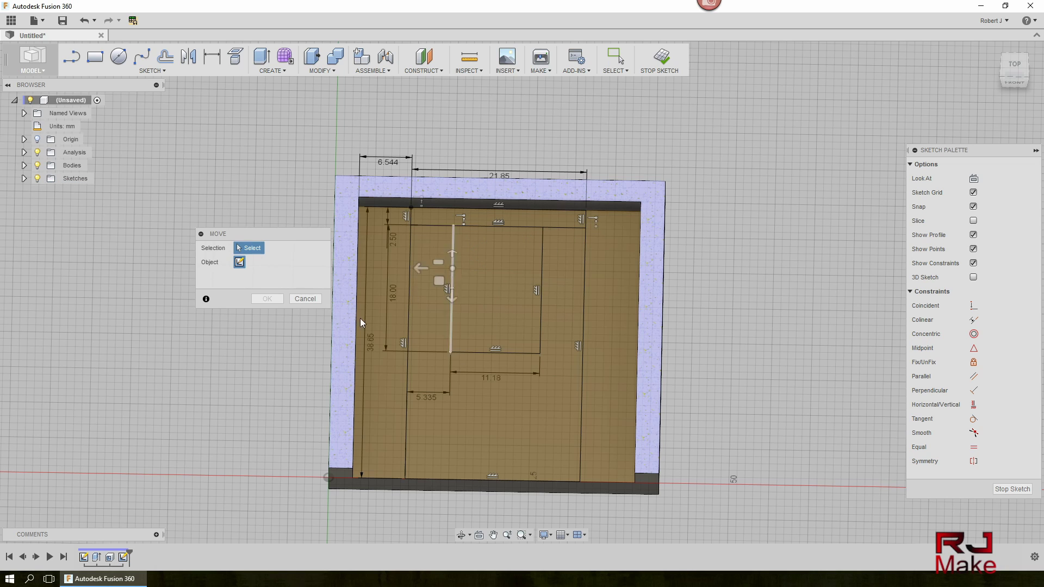
click(305, 298)
Extrude-cut the thin strip and the 11.18 mm wide rectangle through the floor, using the To extent up to the box's underside
click(477, 279)
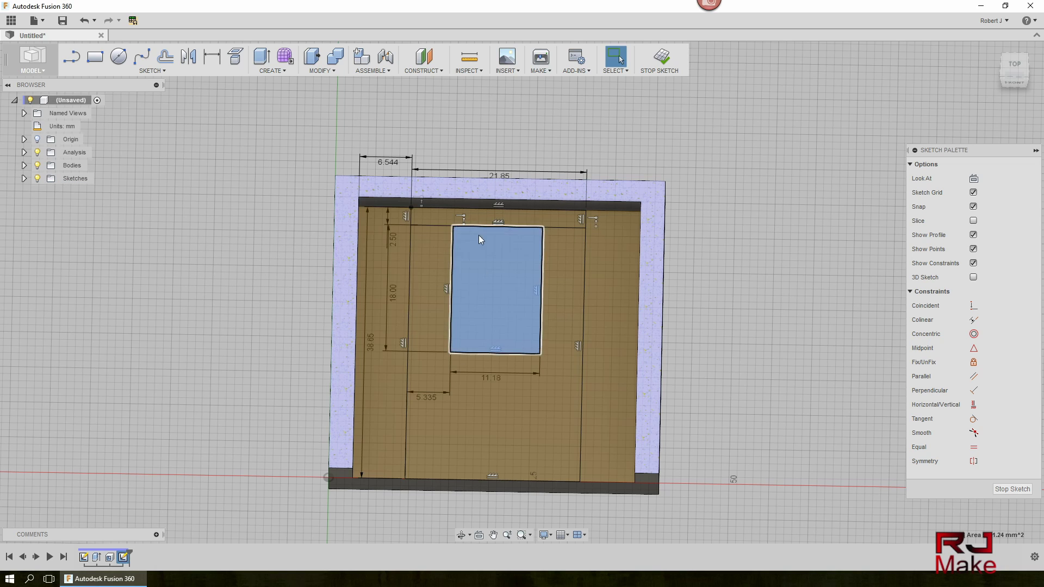
click(475, 217)
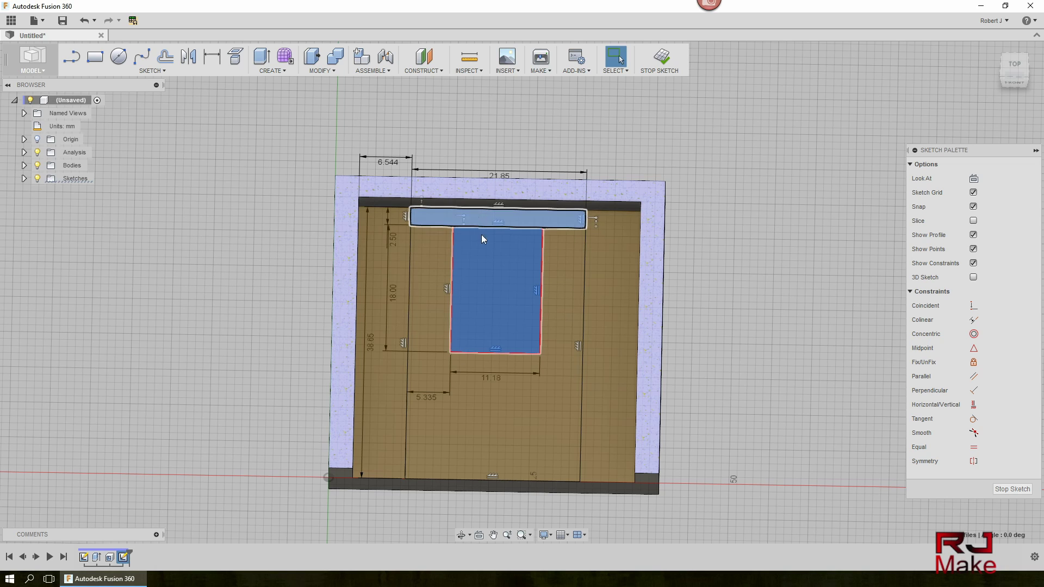
right_click(493, 263)
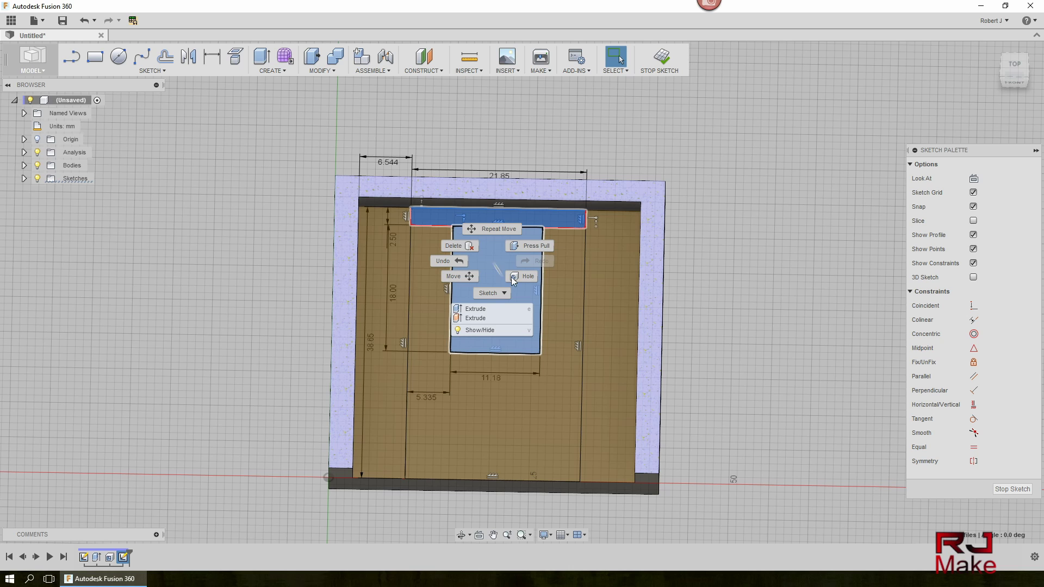
click(480, 311)
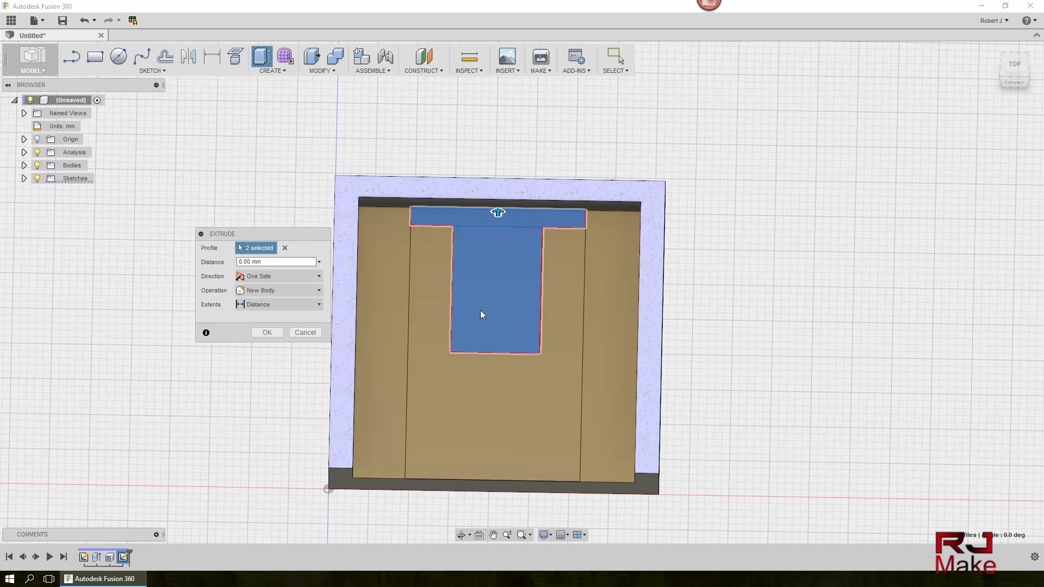
click(500, 298)
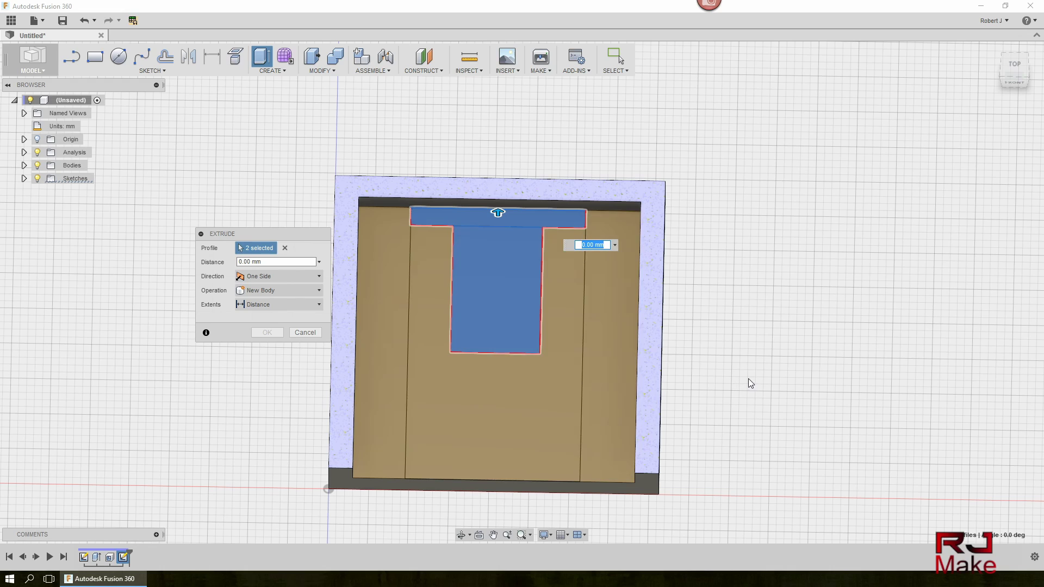
click(294, 305)
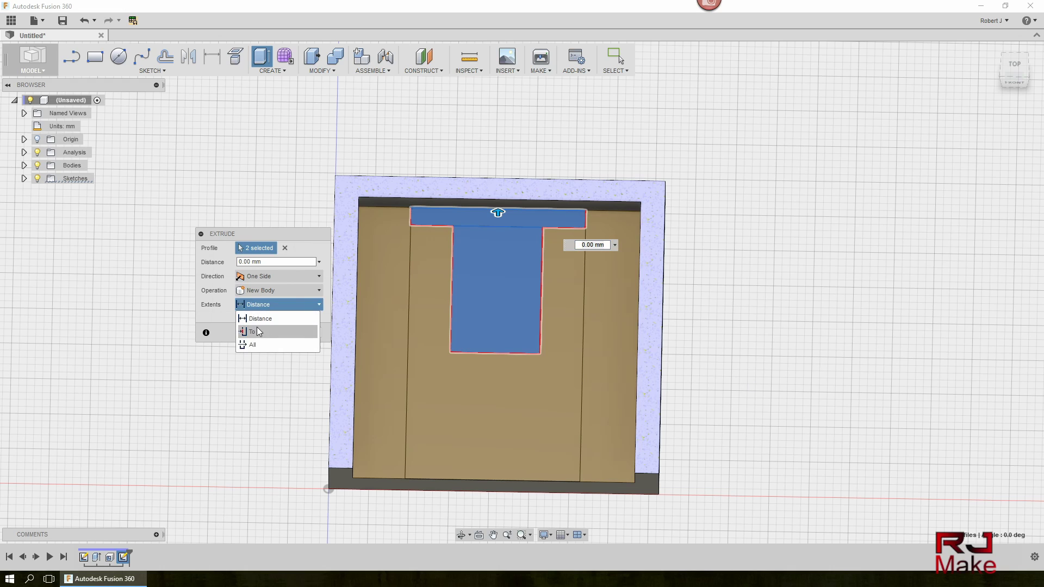
click(261, 322)
shift+middle_drag(719, 367, 670, 326)
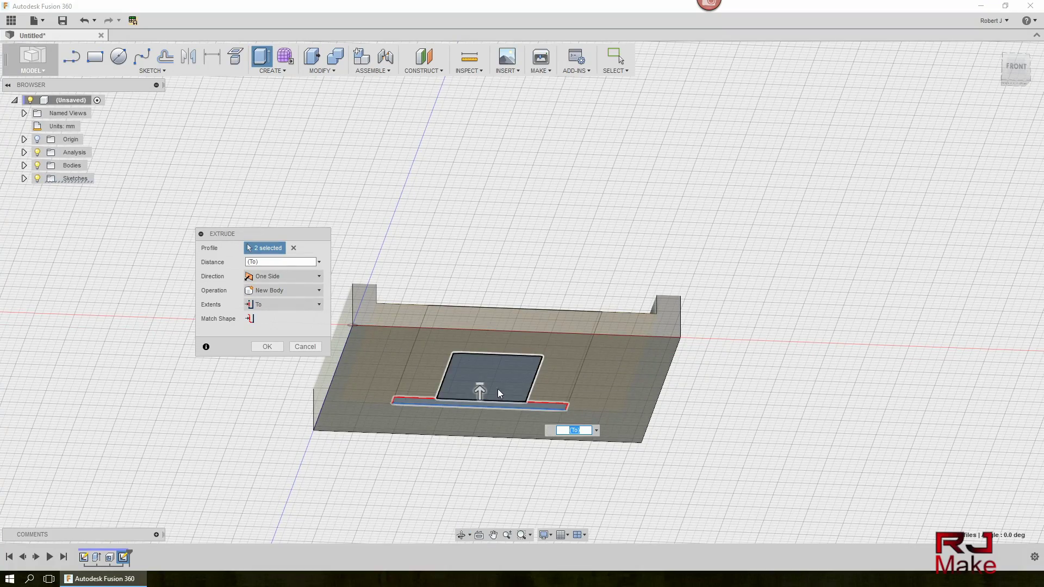
click(387, 372)
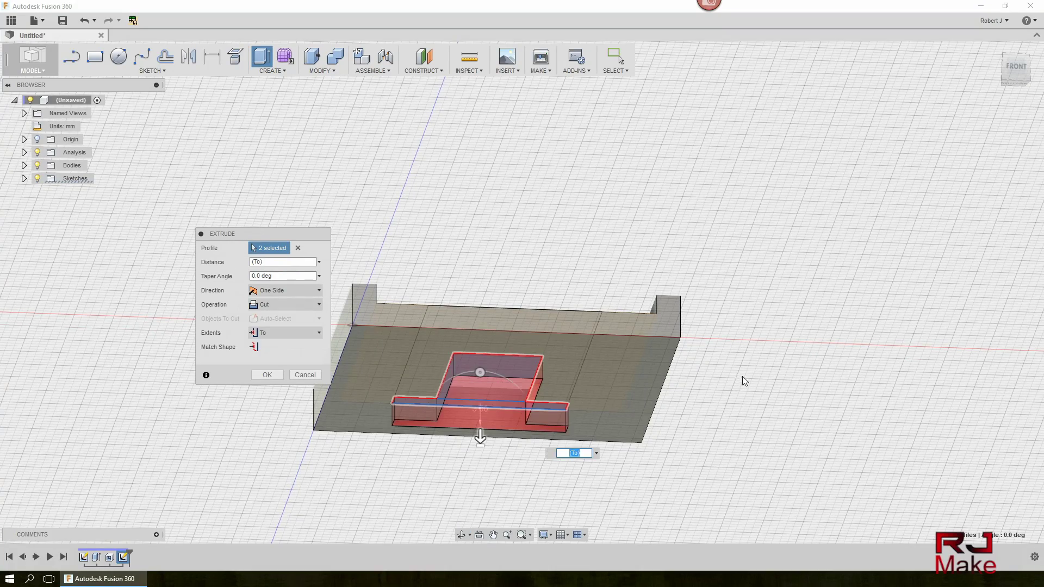
shift+middle_drag(724, 372, 717, 443)
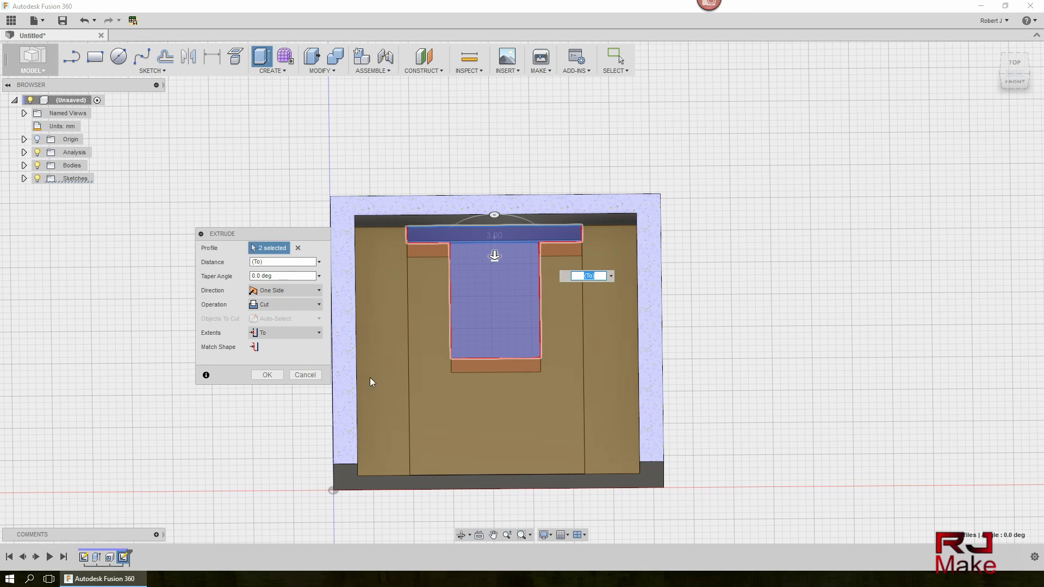
click(267, 375)
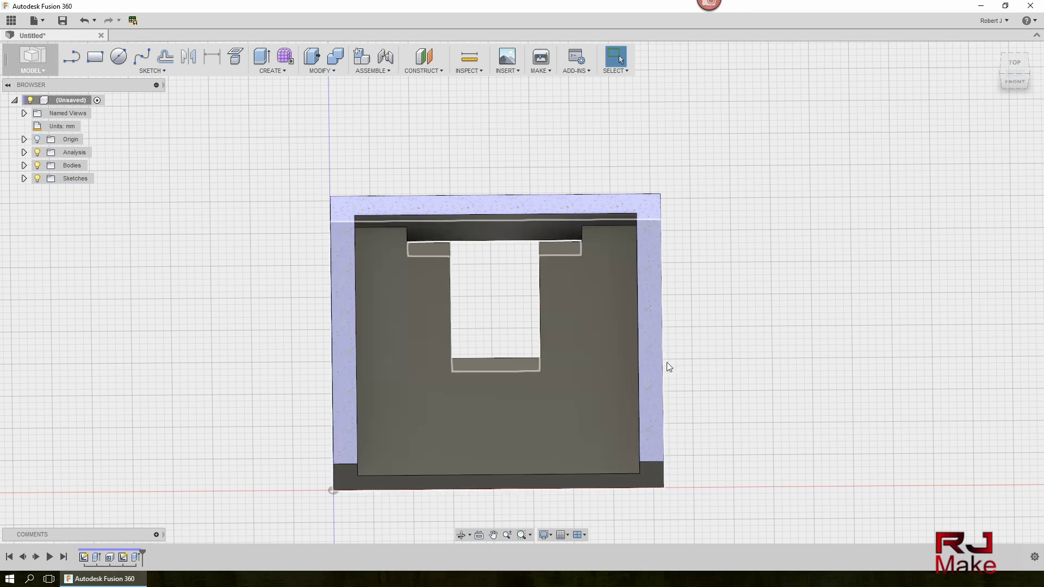
Reopen the interior floor sketch, Sketch2, for editing
middle_drag(721, 363, 718, 355)
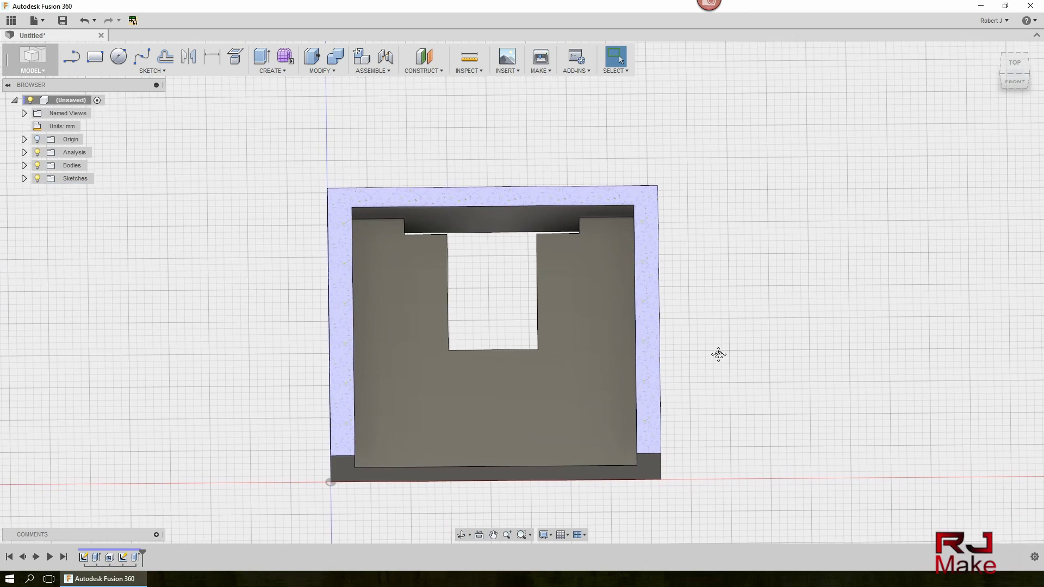
click(24, 179)
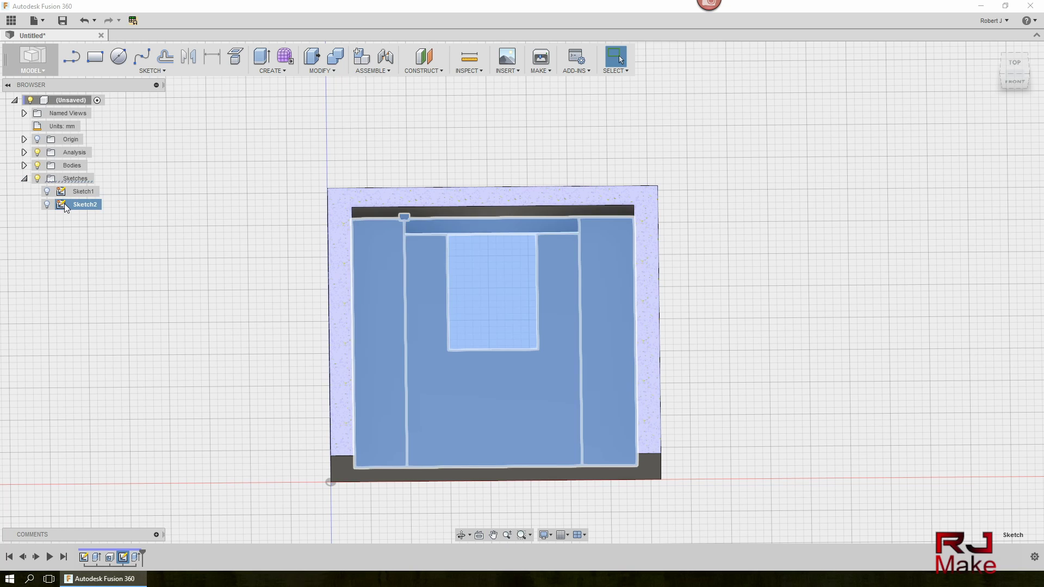
click(66, 206)
double_click(66, 206)
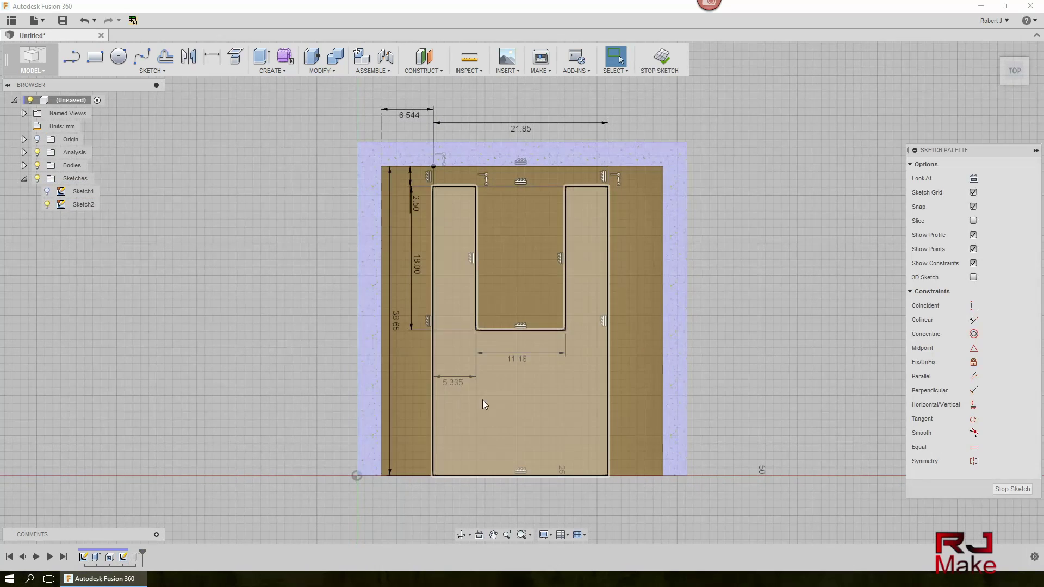
Extrude the U-shaped floor profile around the rectangular cutout by -1.75 mm as a cut into the floor
click(540, 415)
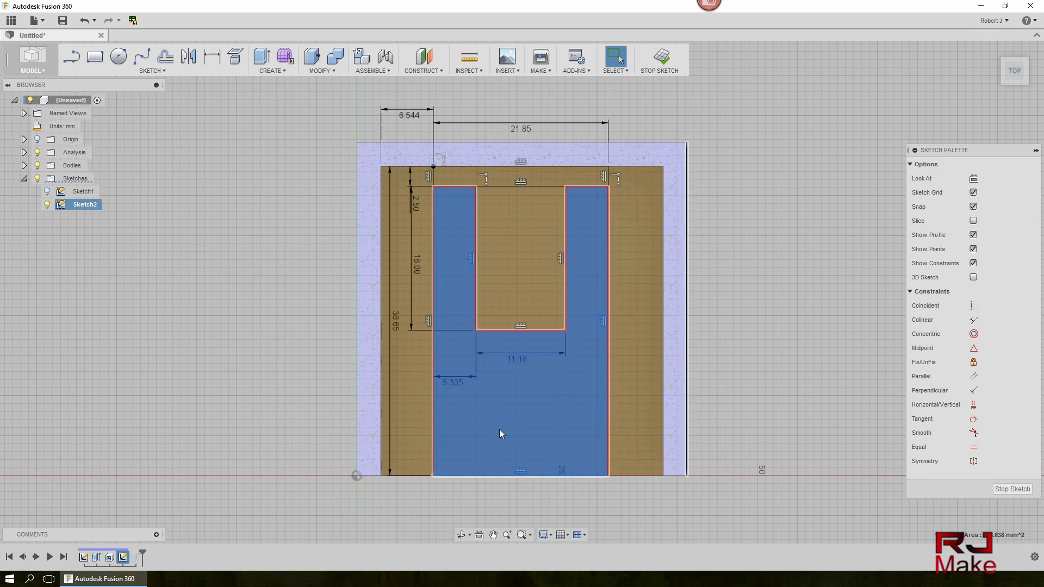
shift+middle_drag(720, 376, 745, 310)
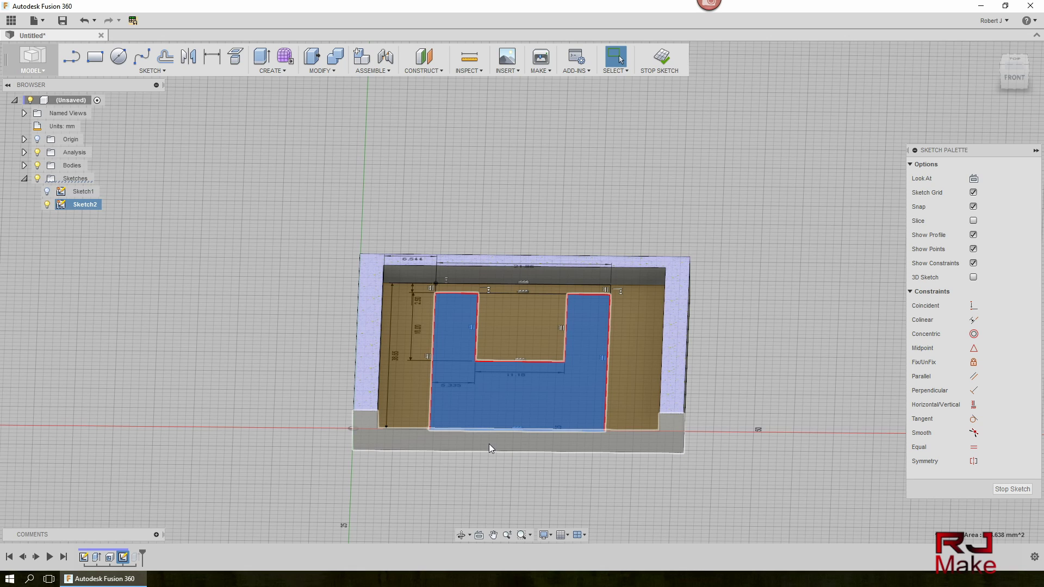
click(532, 398)
right_click(520, 393)
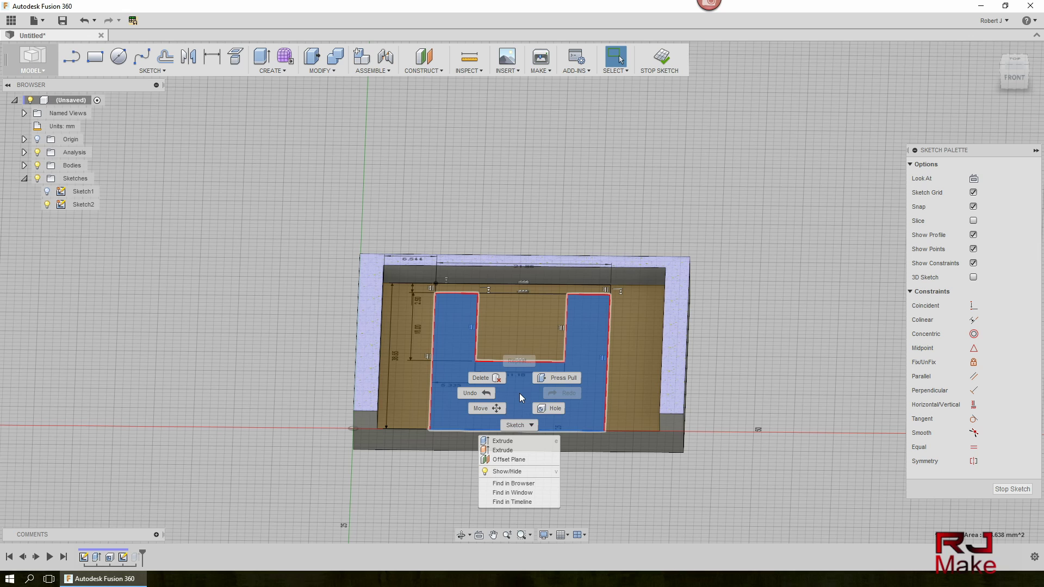
click(506, 441)
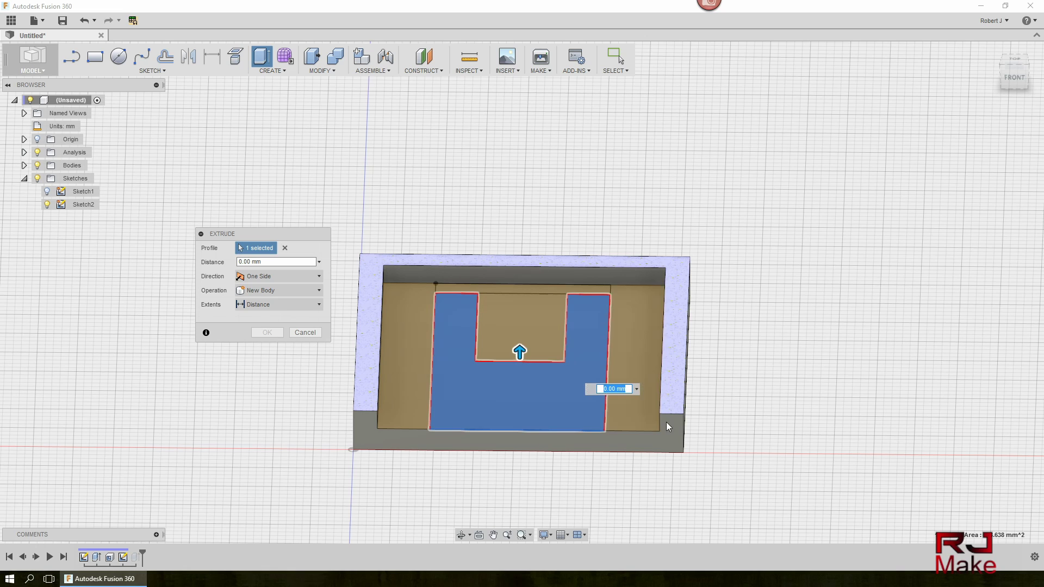
shift+middle_drag(805, 419, 806, 398)
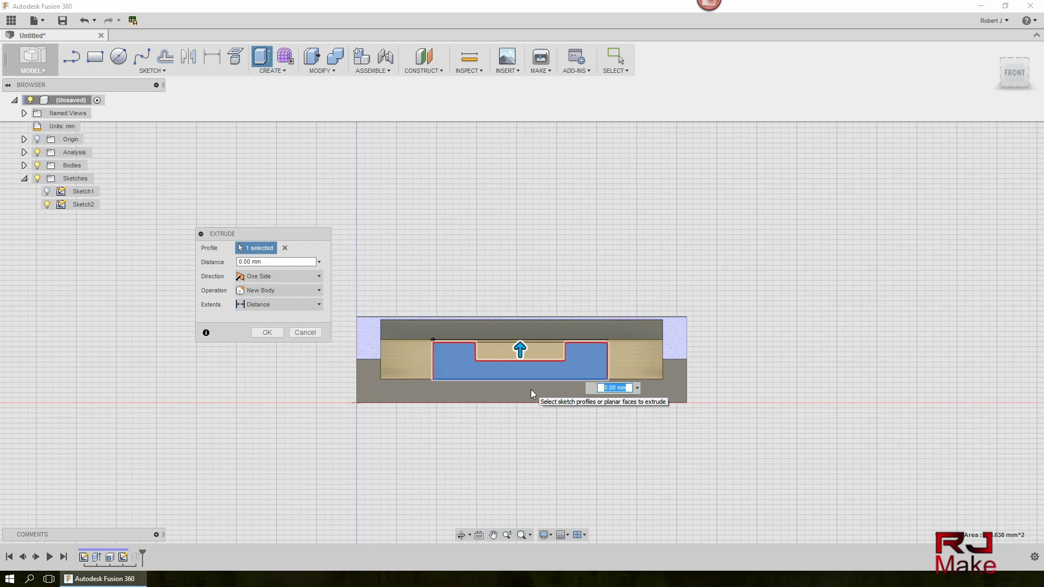
text(-1.75)
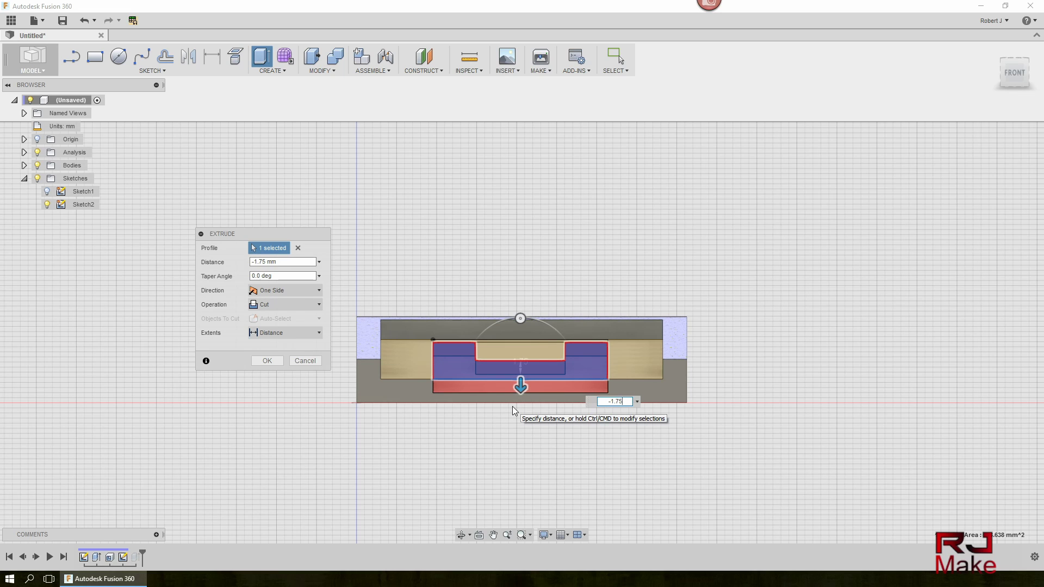
key(Return)
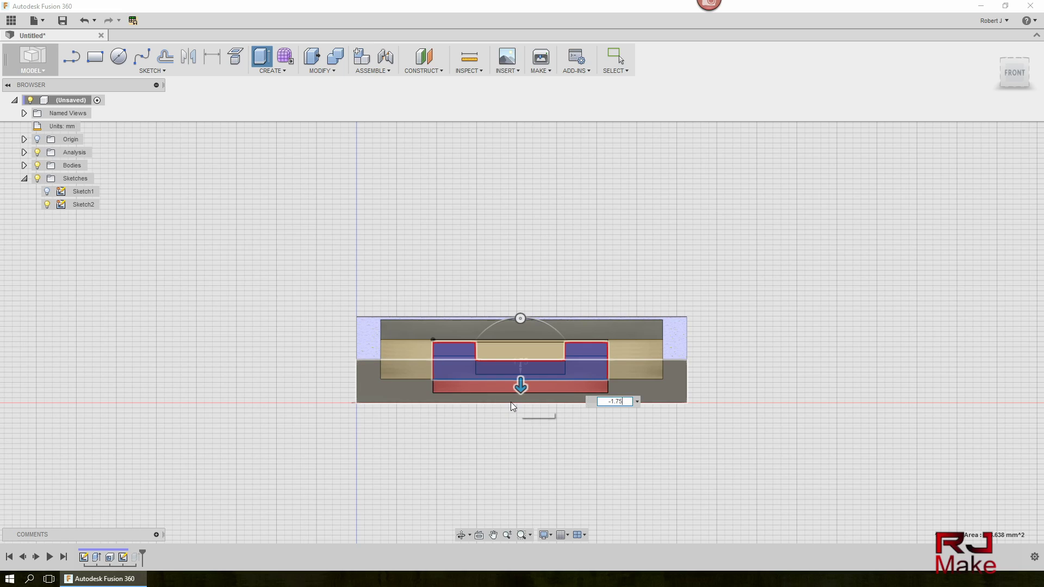
shift+middle_drag(746, 408, 744, 437)
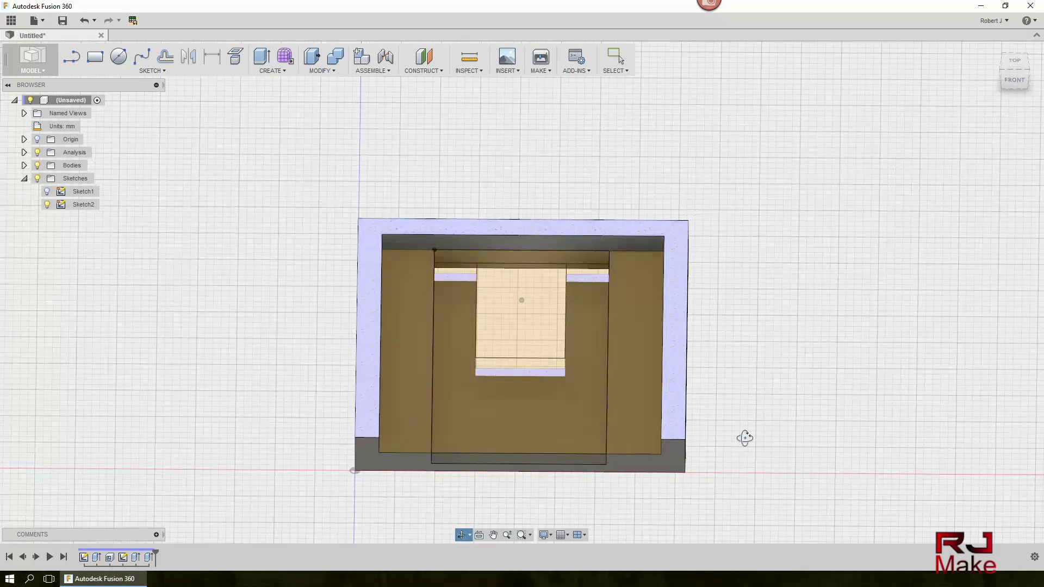
key(Escape)
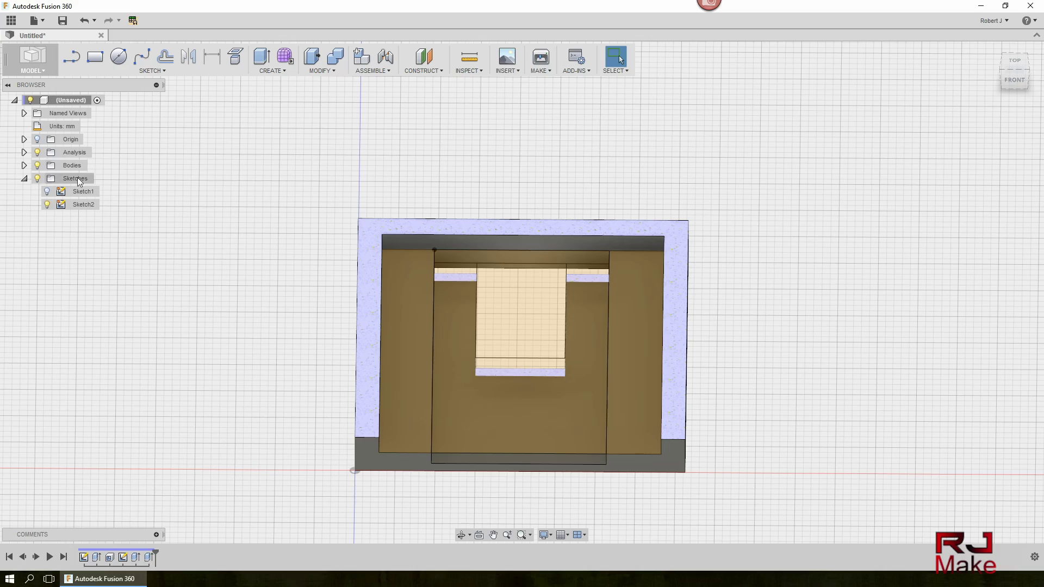
Hide the floor sketch and turn off the section analysis to show the whole box
click(47, 205)
mouse_move(100, 389)
shift+middle_down()
mouse_move(126, 349)
mouse_move(108, 368)
mouse_move(114, 426)
mouse_move(116, 393)
shift+middle_up()
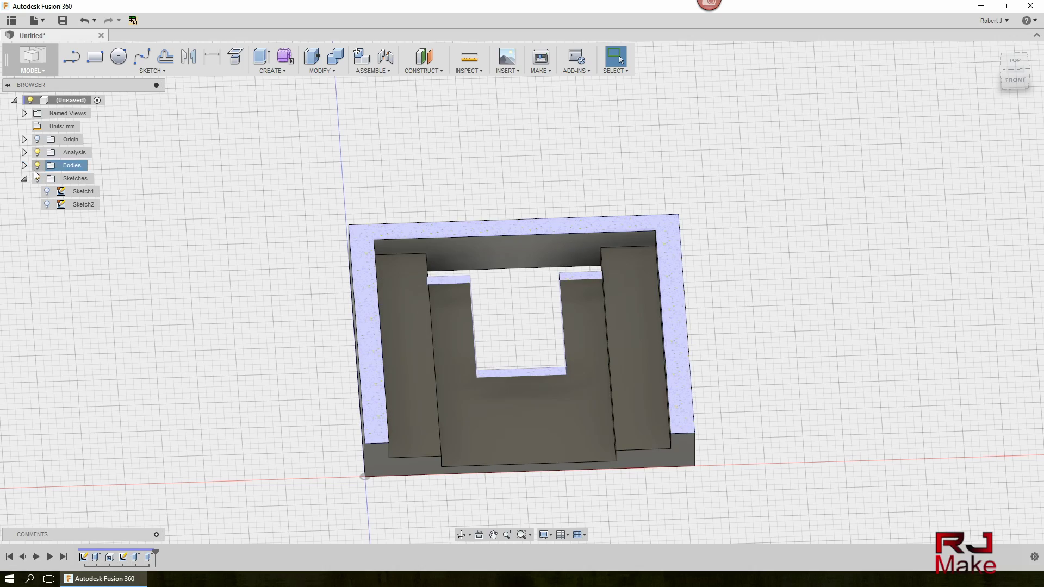
click(38, 152)
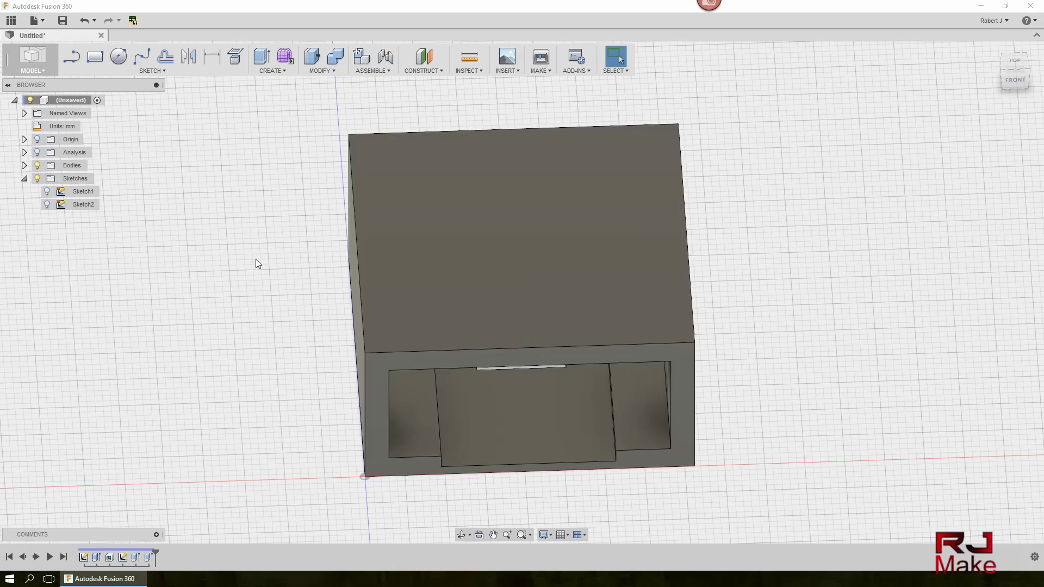
Fillet five outer edges with a 2 mm radius: the top face's two side edges, its open-end edge and the open end's two vertical corners
shift+middle_drag(922, 409, 901, 296)
shift+middle_drag(808, 406, 655, 209)
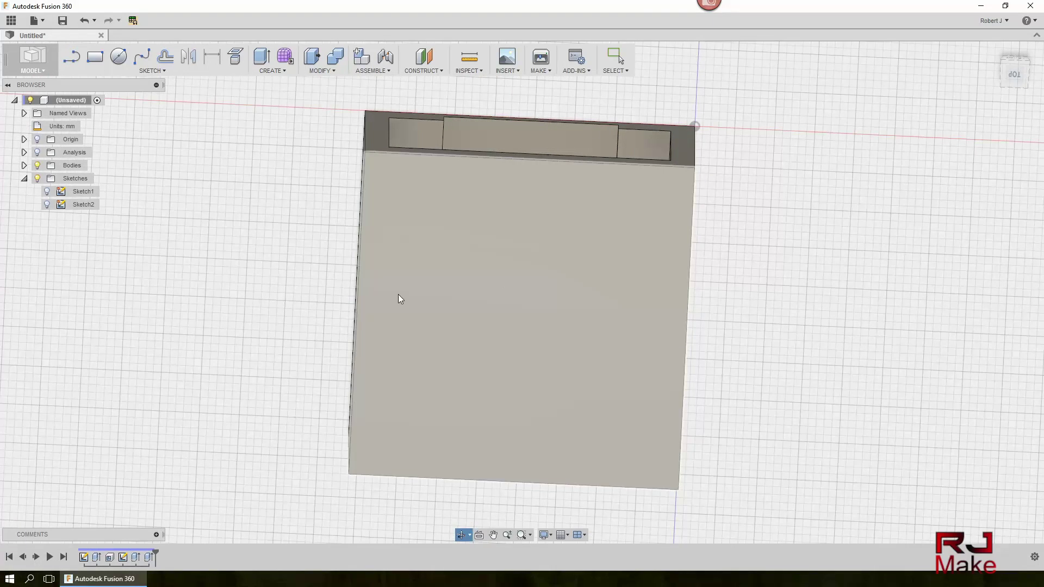
click(357, 285)
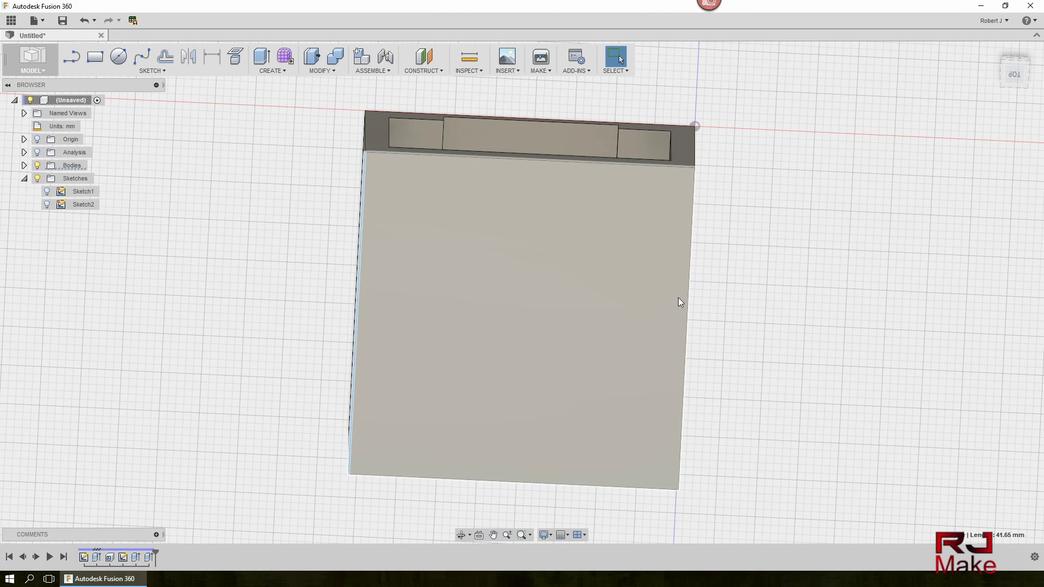
ctrl+click(687, 296)
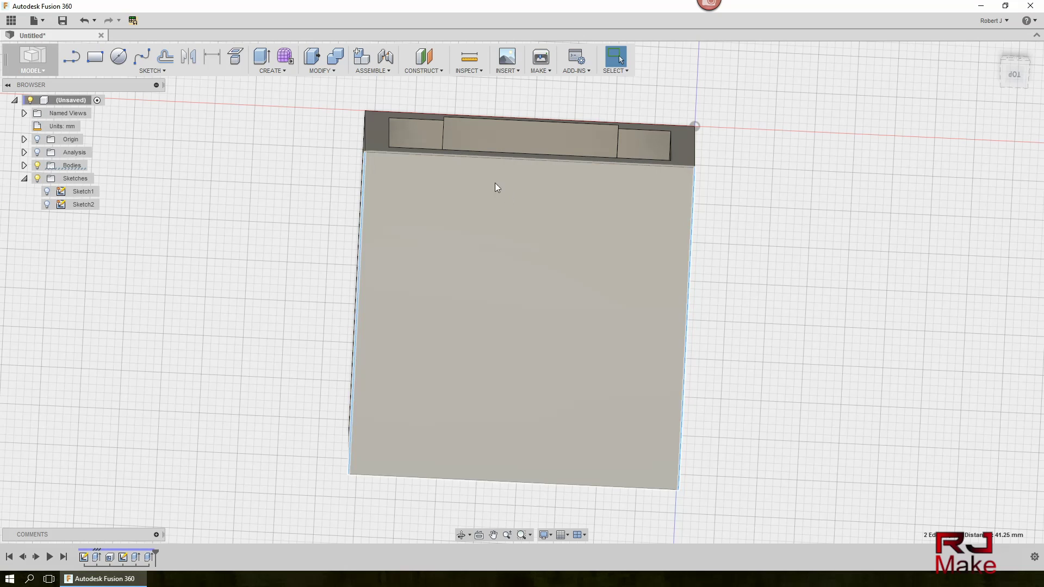
ctrl+click(487, 160)
ctrl+click(364, 143)
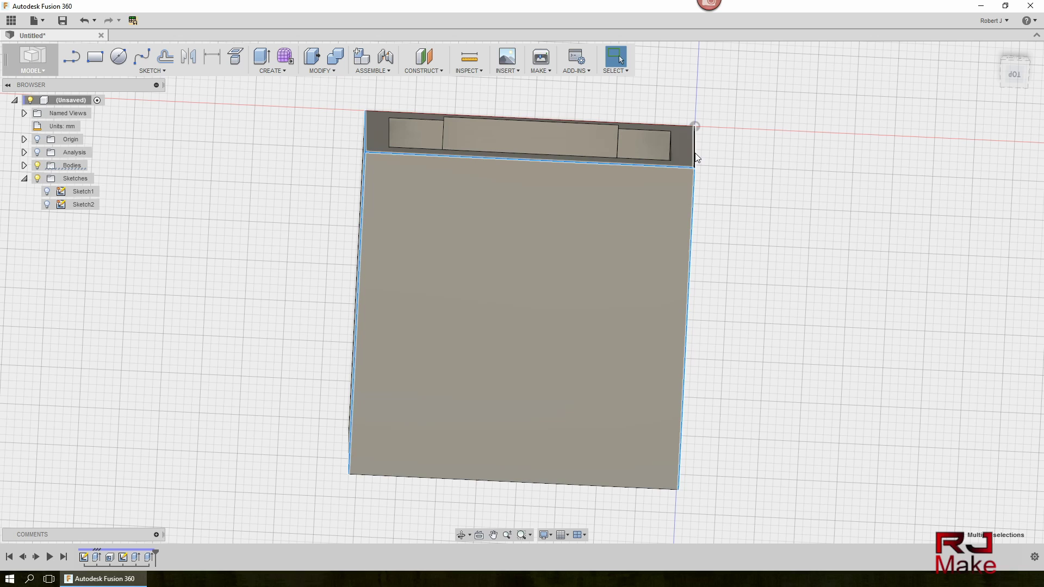
right_click(523, 160)
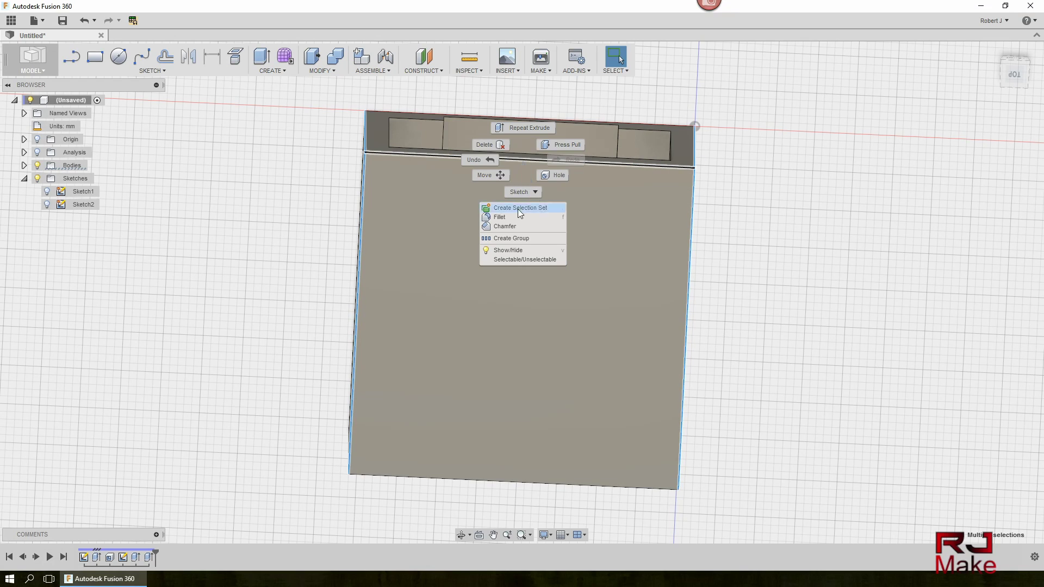
click(510, 218)
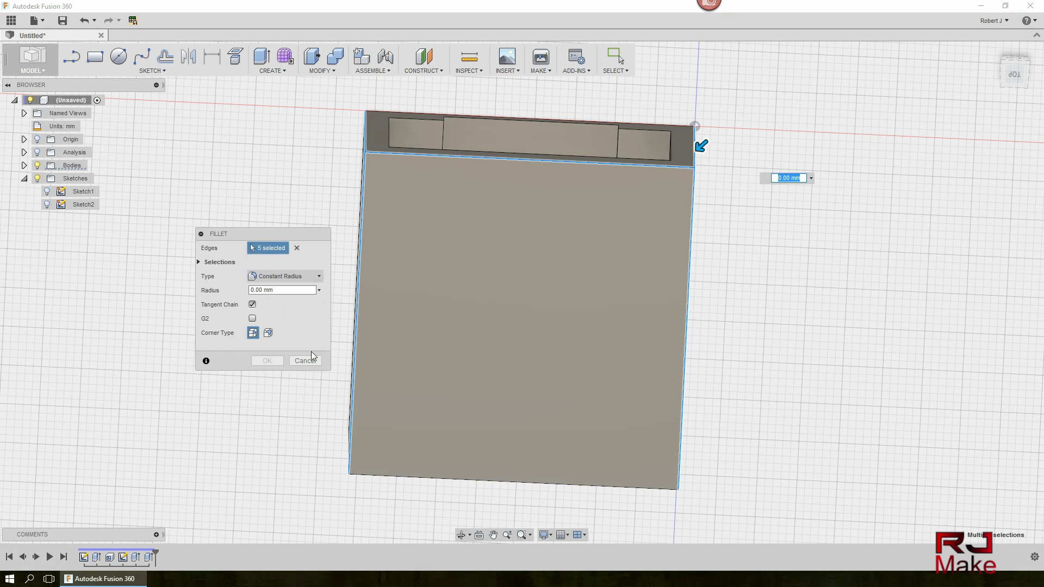
drag(701, 145, 693, 147)
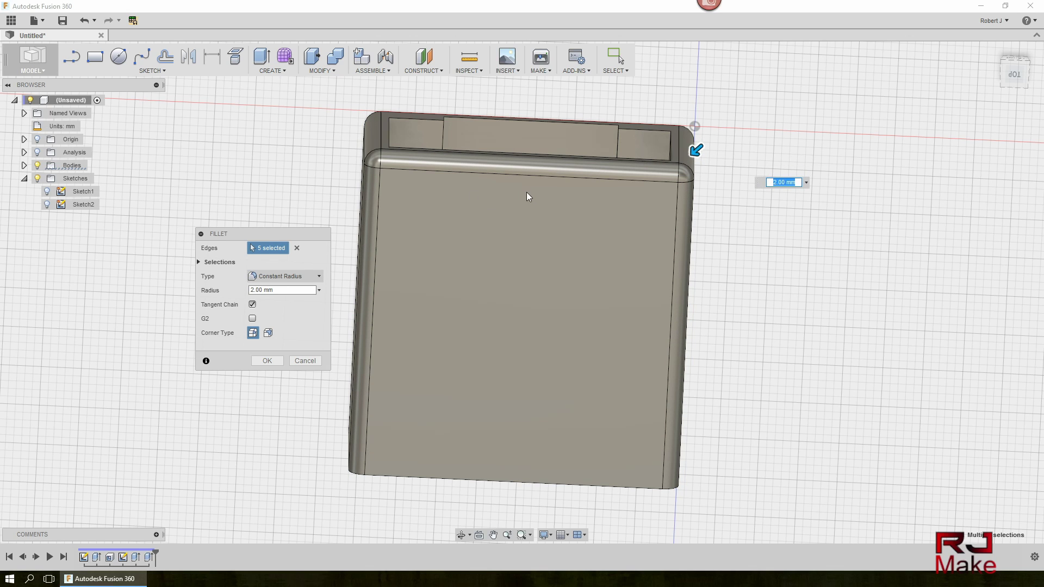
shift+middle_drag(700, 348, 651, 354)
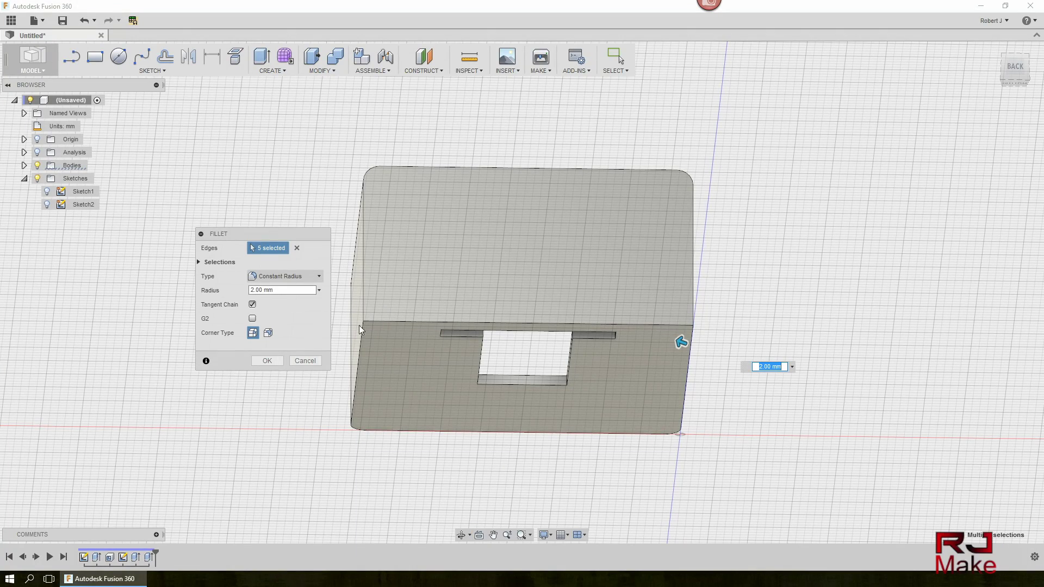
shift+middle_drag(809, 297, 874, 259)
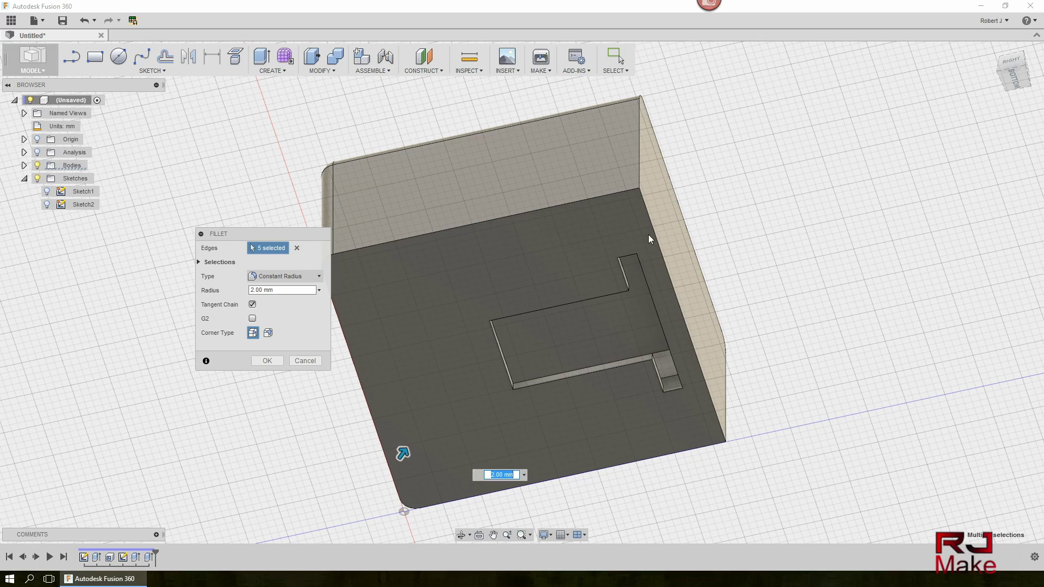
shift+middle_drag(806, 220, 794, 311)
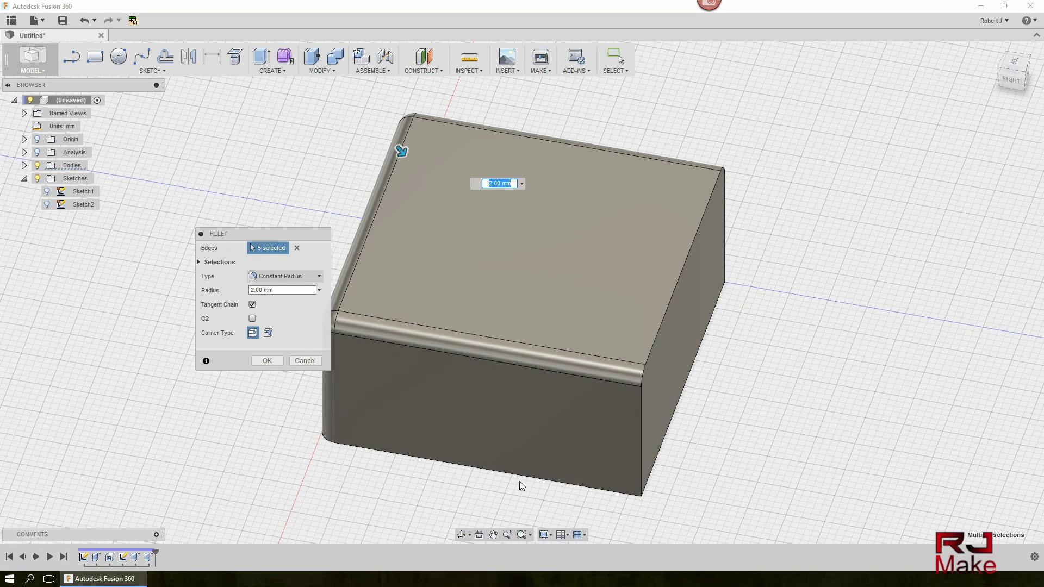
middle_drag(793, 465, 859, 449)
mouse_move(799, 432)
shift+middle_down()
mouse_move(810, 422)
mouse_move(810, 436)
shift+middle_up()
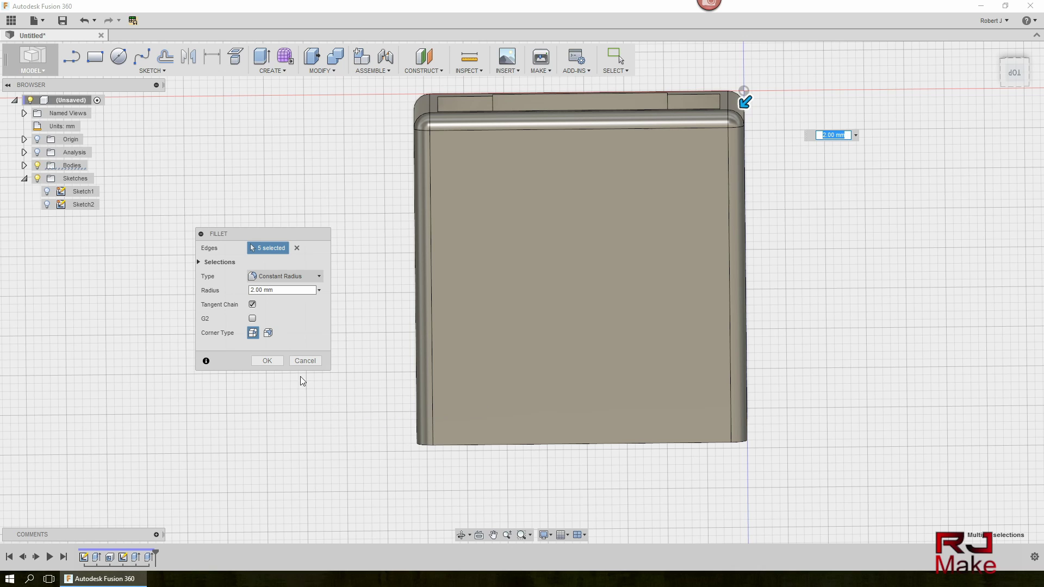
click(267, 360)
Open the Save As STL settings for Body1 and review the available print utilities, keeping Meshmixer
shift+middle_drag(340, 301, 321, 313)
click(24, 166)
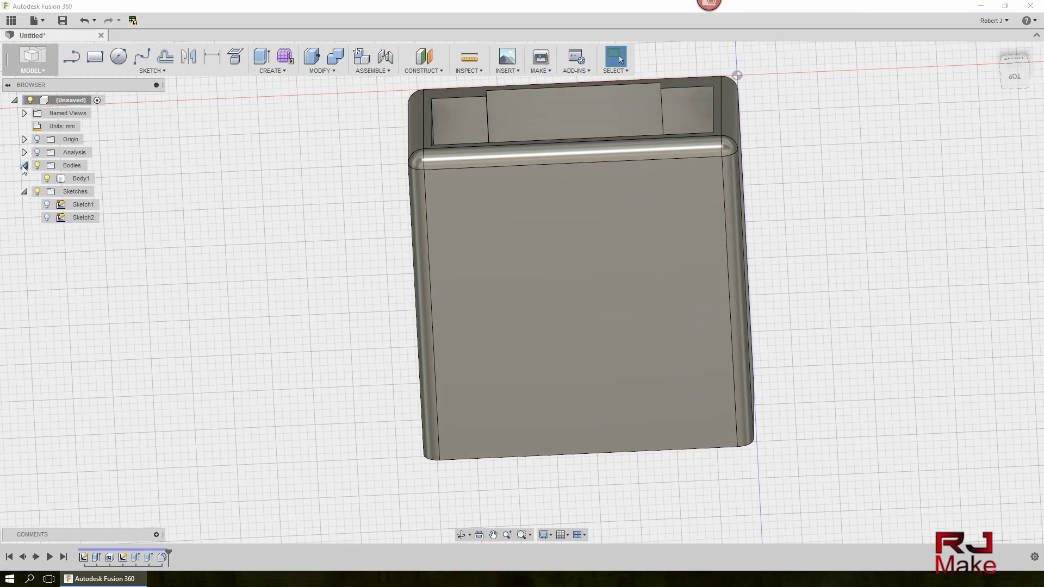
click(66, 180)
right_click(66, 182)
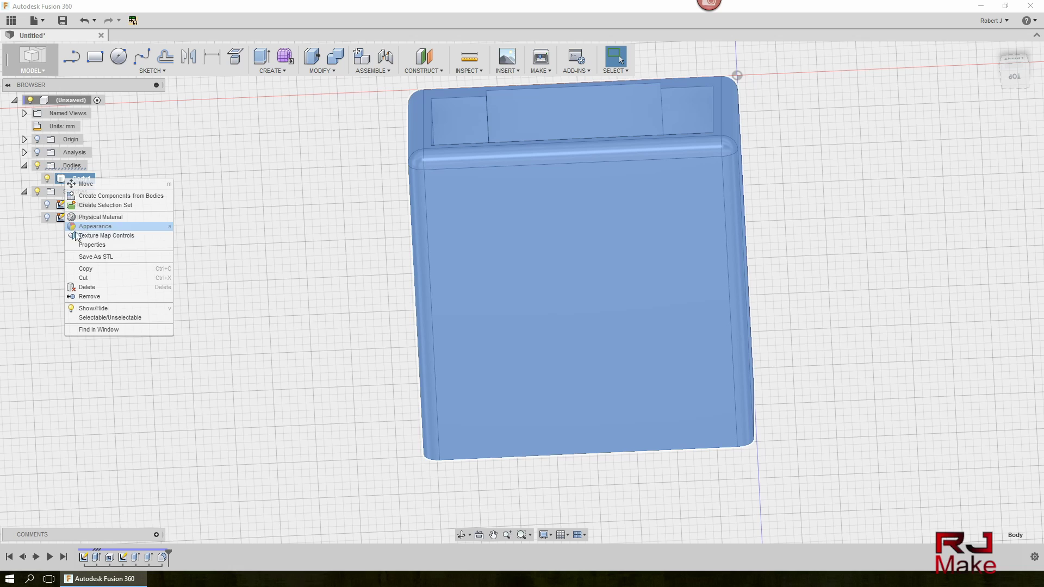
click(80, 257)
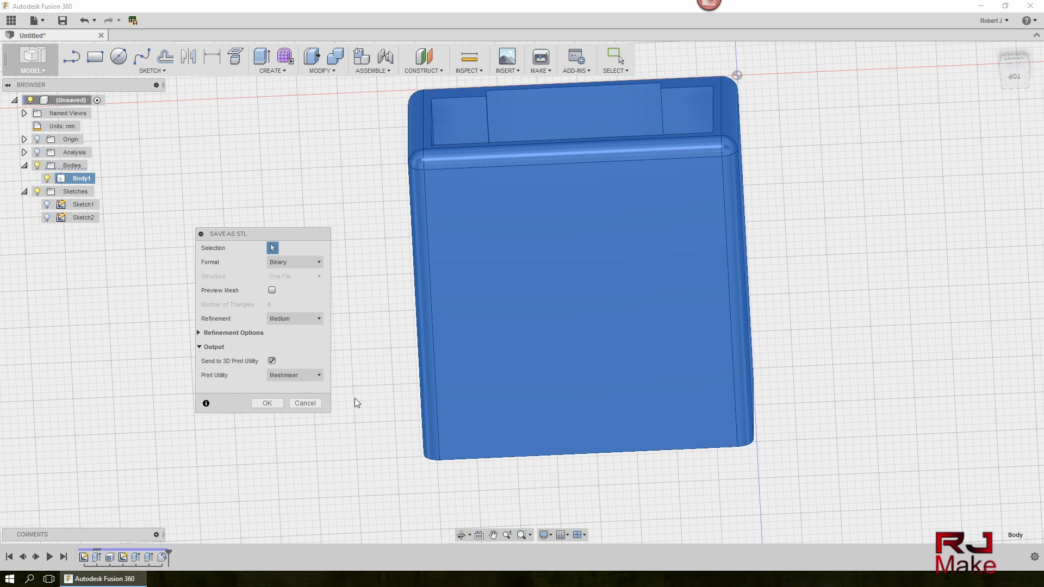
click(322, 376)
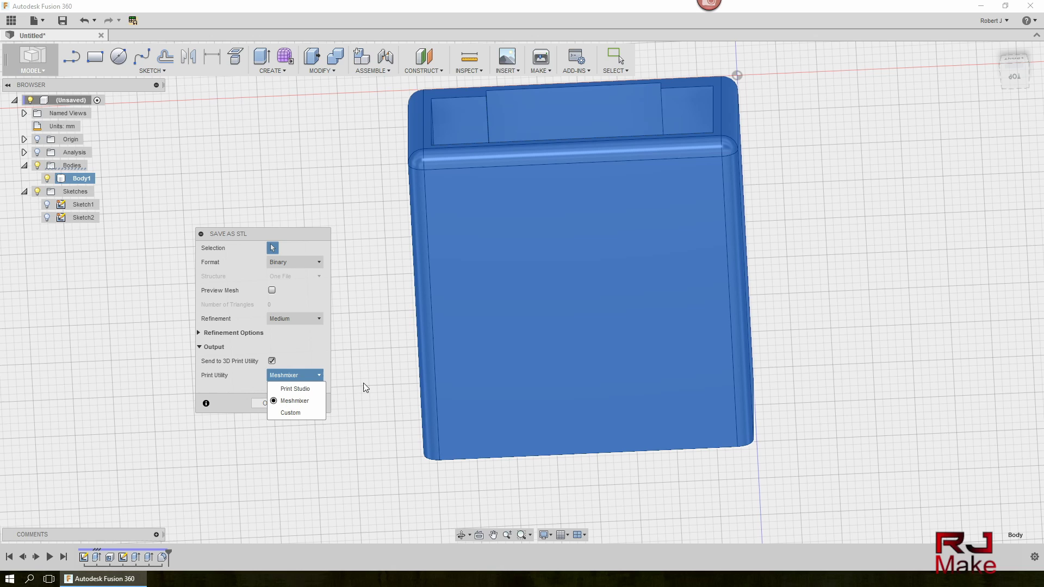
click(369, 362)
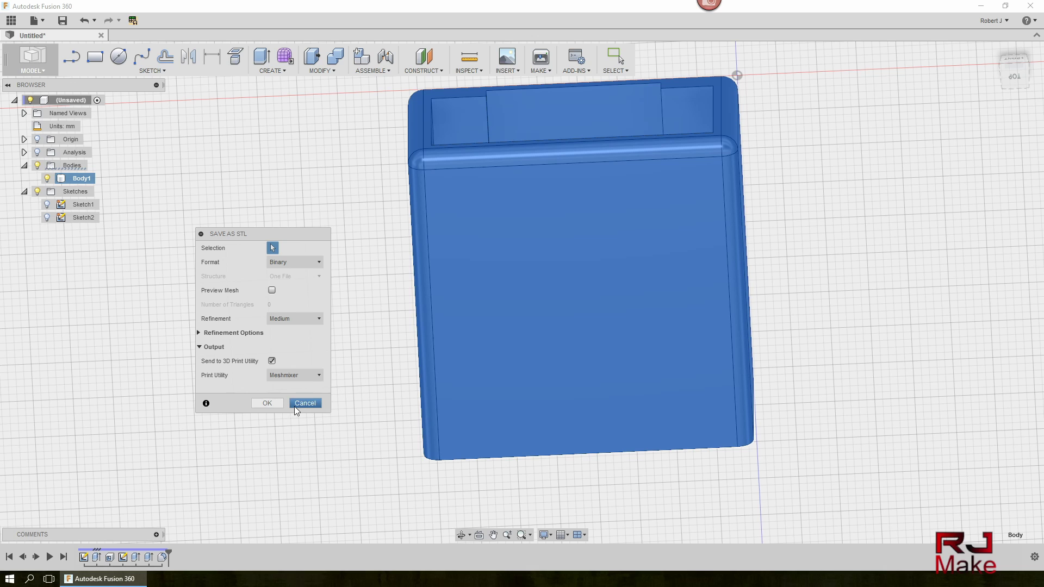